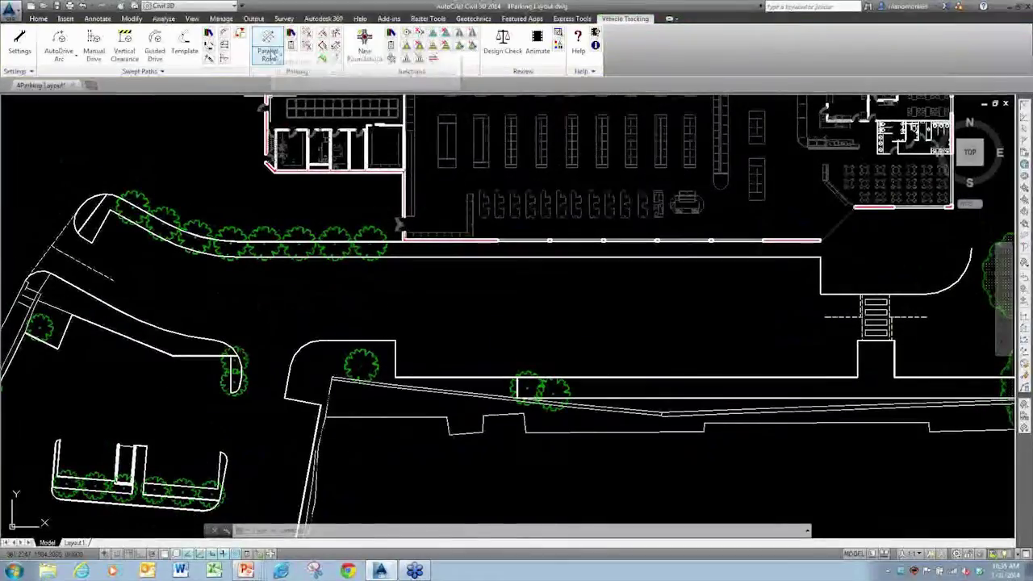
Create a parking row along the curb below the building, from the western island's corner through the bend to the eastern curb corner, with bays south
left_click(268, 55)
left_click(275, 75)
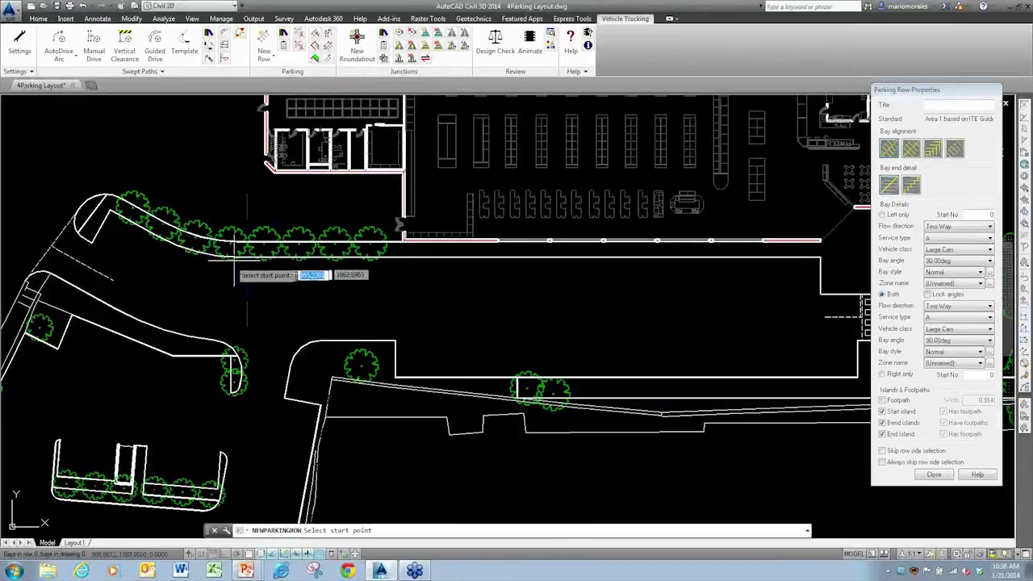
right_click(163, 268, "shift")
left_click(195, 325)
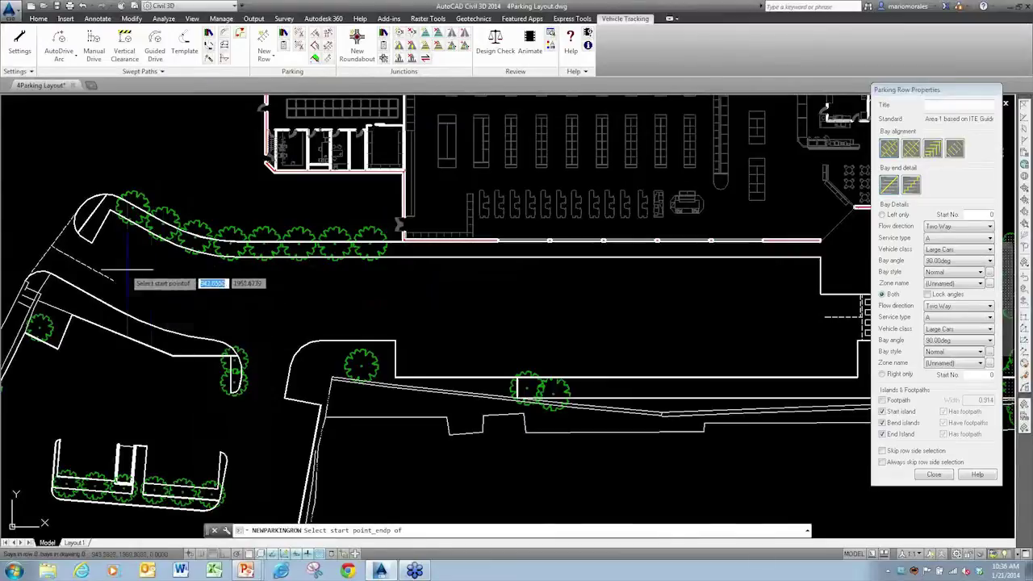
left_click(91, 217)
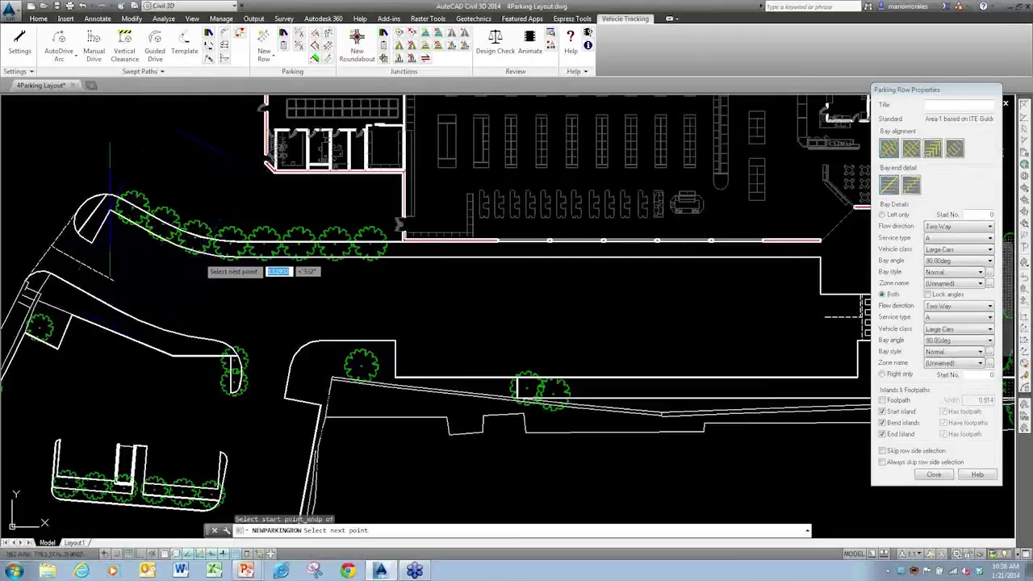
left_click(201, 258)
right_click(592, 260, "shift")
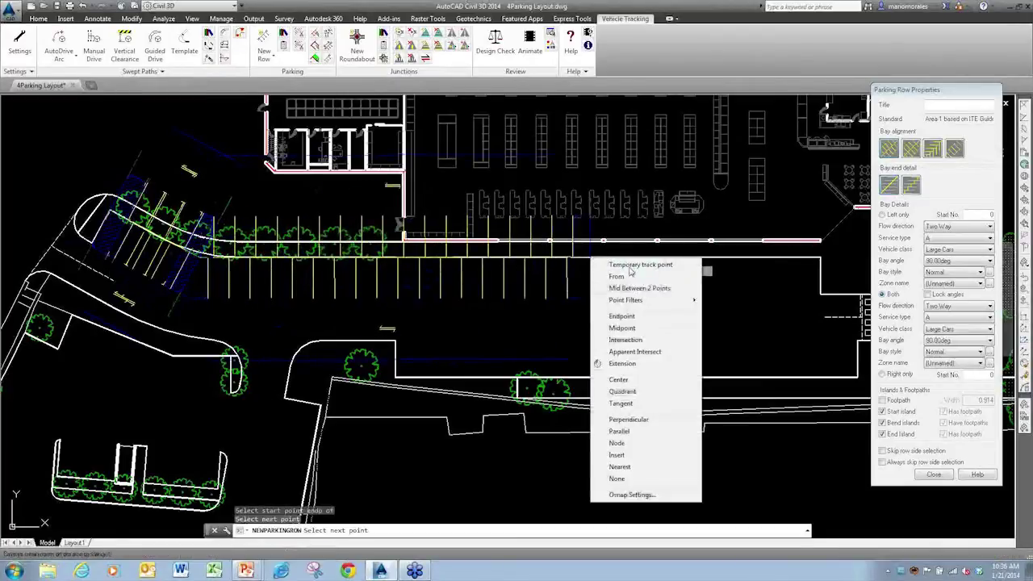
left_click(635, 318)
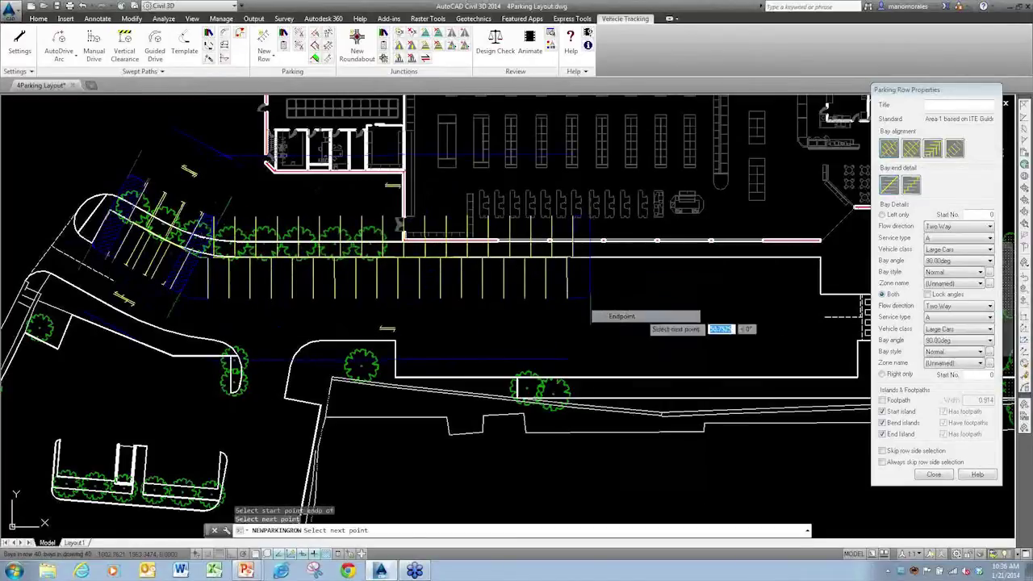
left_click(819, 259)
key("Return")
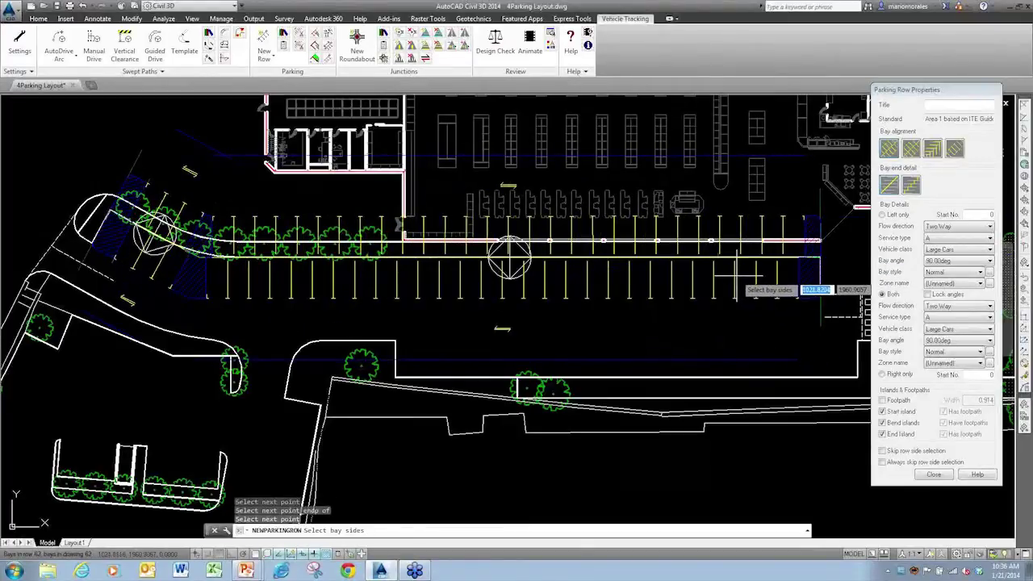
left_click(569, 297)
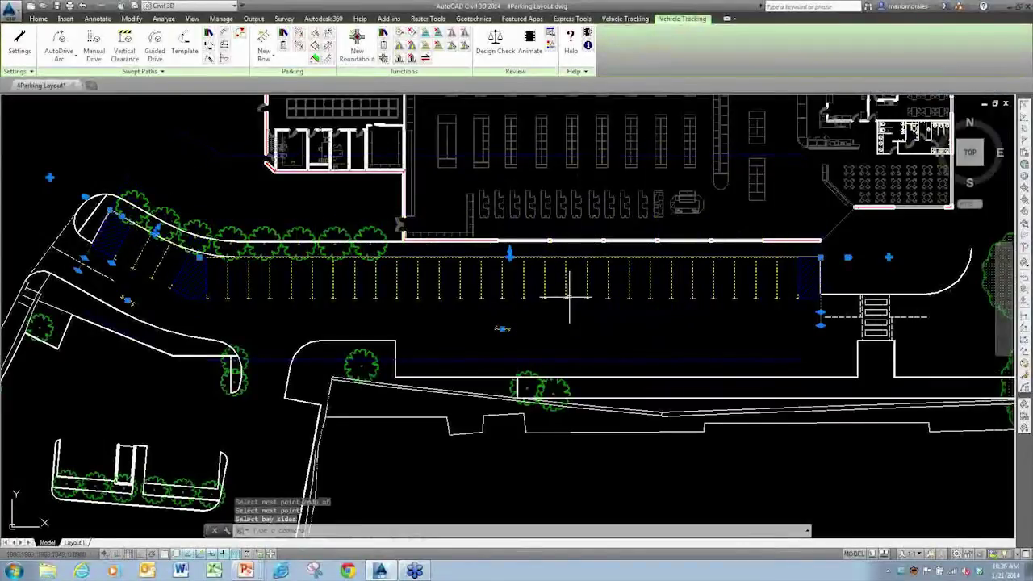
key("Escape")
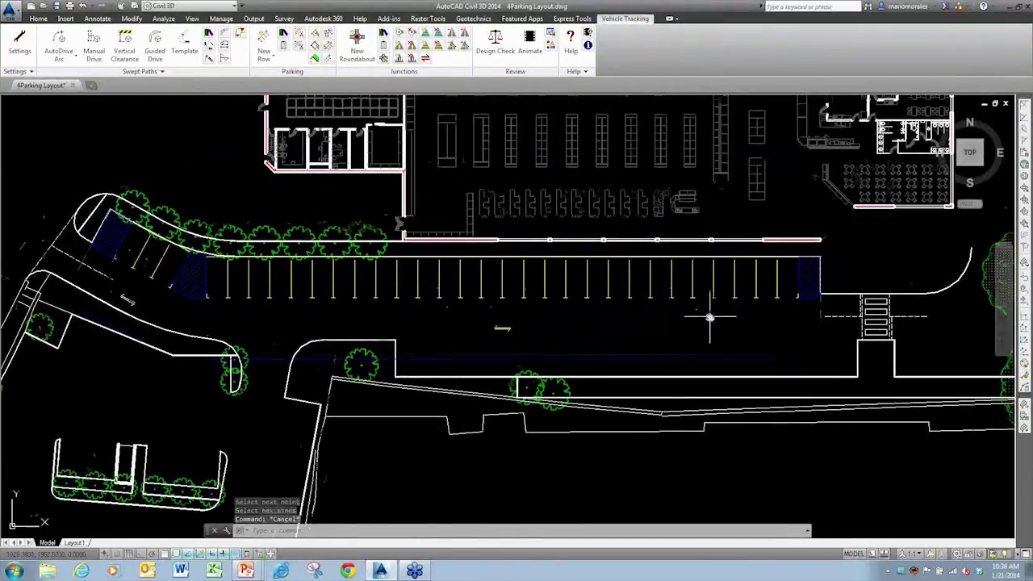
Edit the parking row below the building so its bays are on the Left only
middle_click_drag(710, 316, 688, 307)
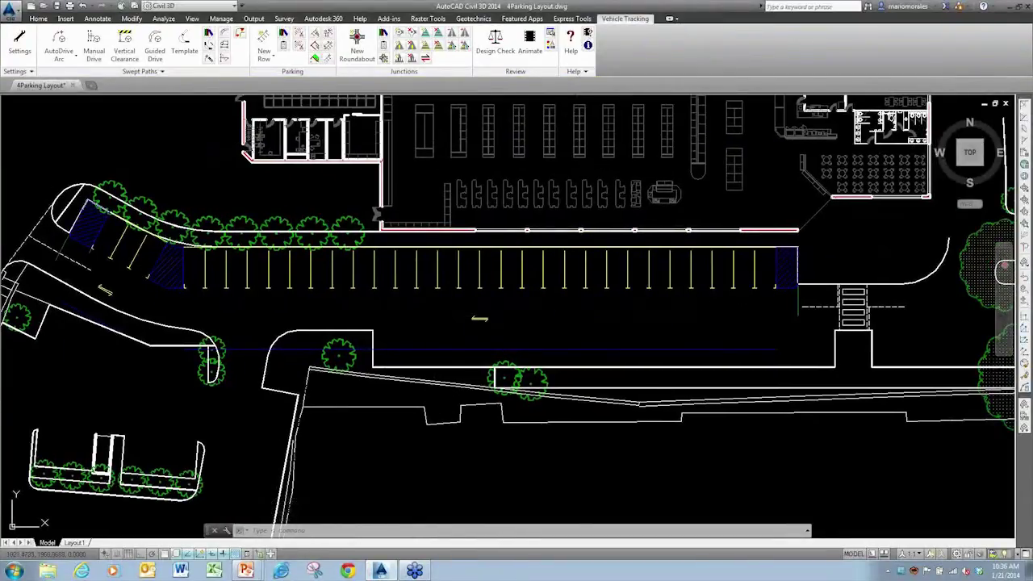
left_click(617, 271)
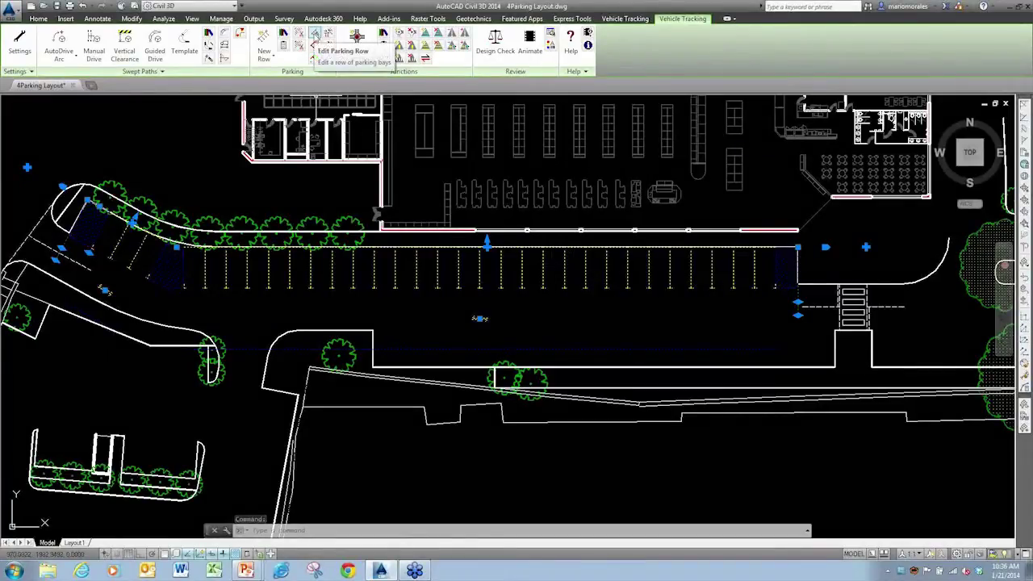
left_click(315, 34)
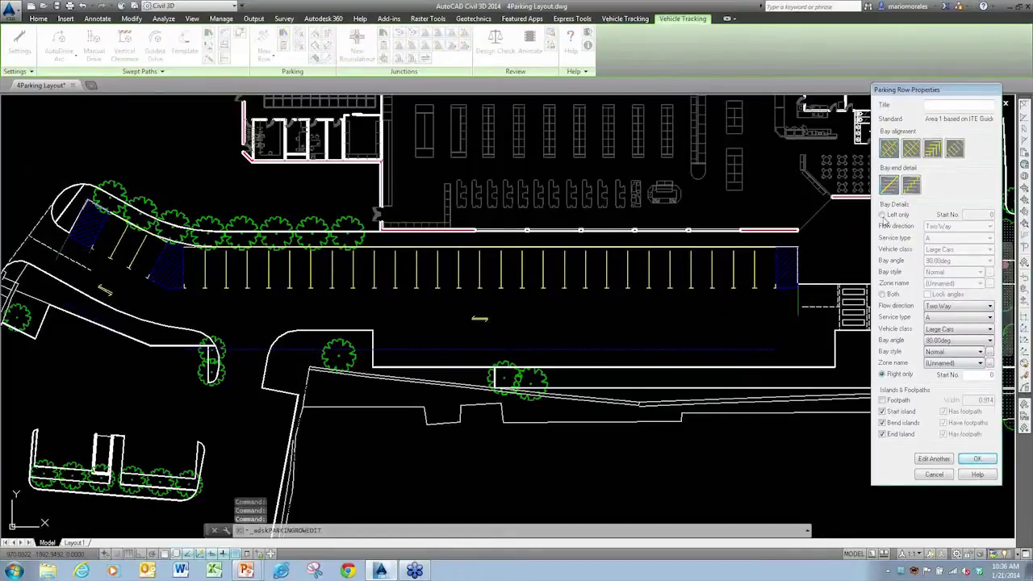
left_click(883, 216)
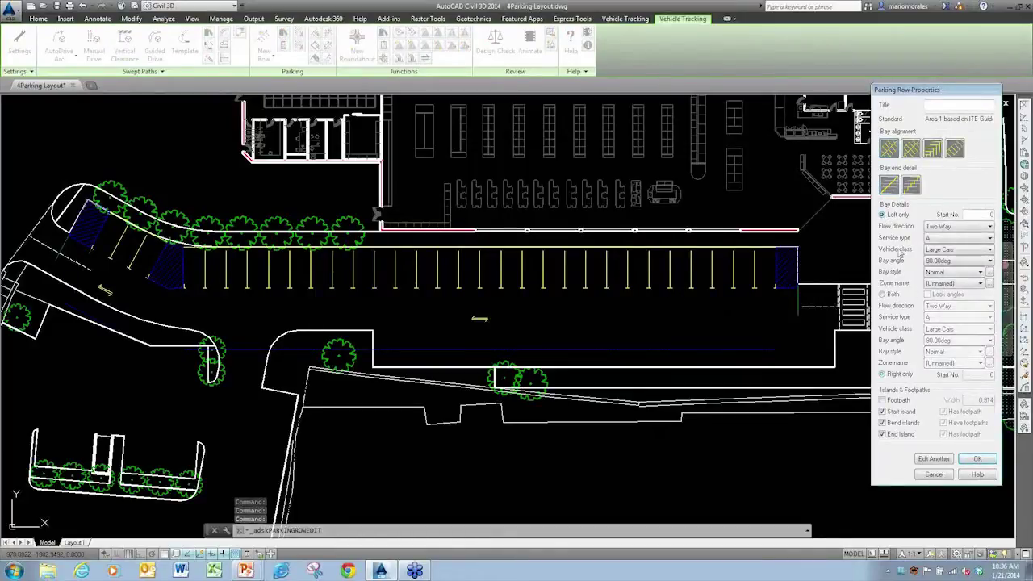
left_click(977, 459)
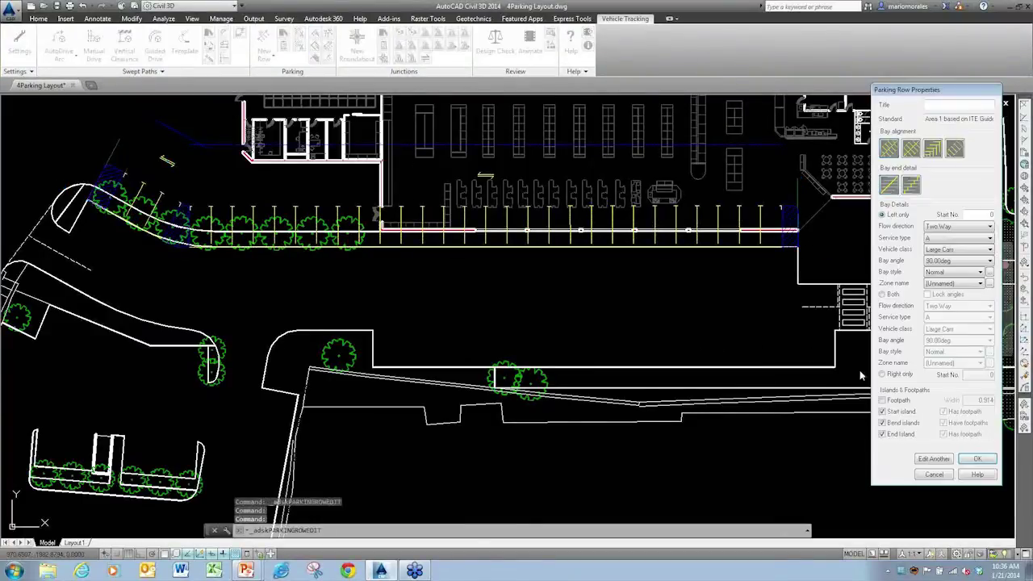
Set the same parking row's bays back to Right only
left_click(883, 375)
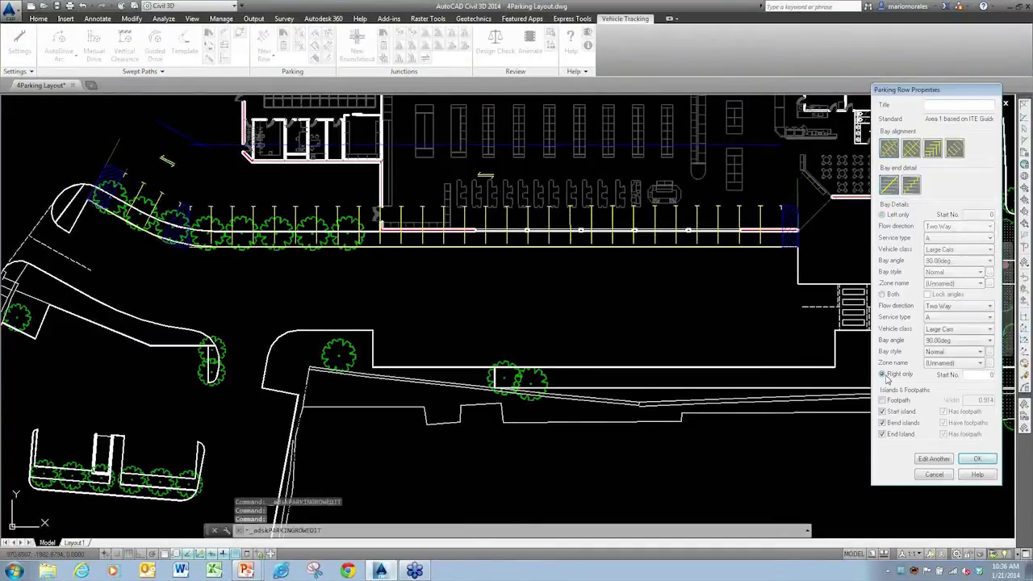
left_click(974, 460)
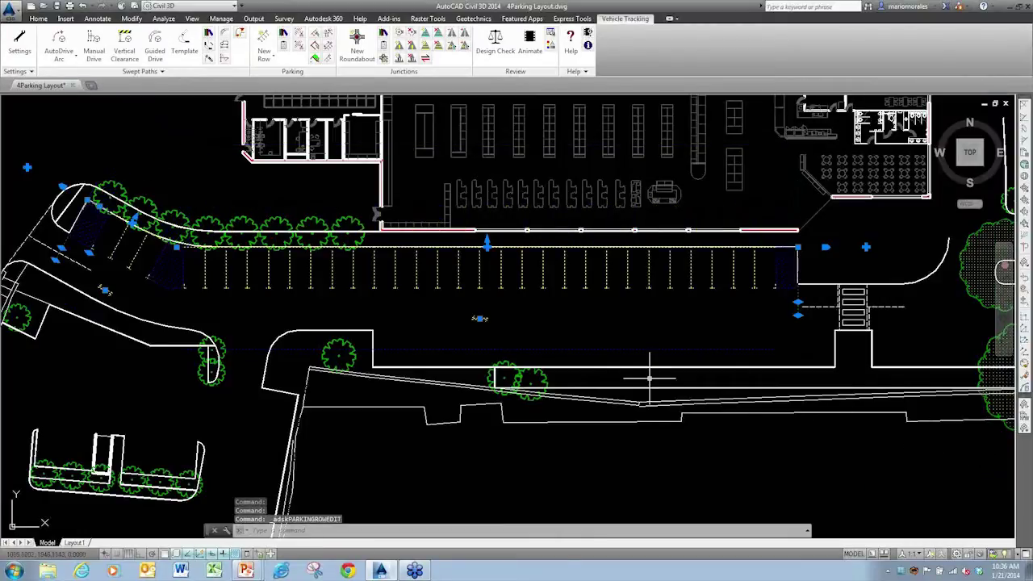
key("Escape")
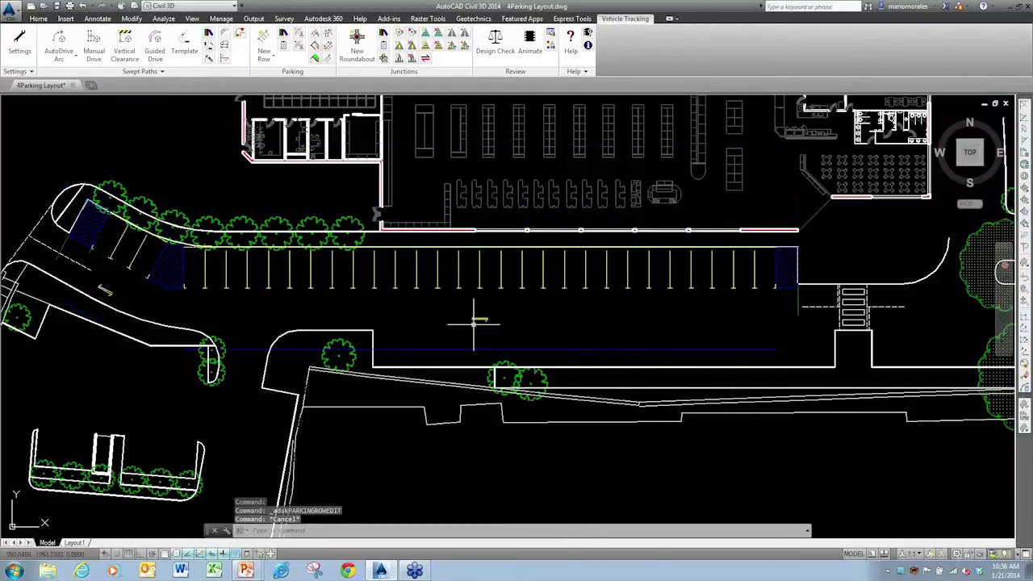
Create a second parking row between the endpoints of the straight curb across the aisle, with bays on its north side facing the first row
left_click(264, 44)
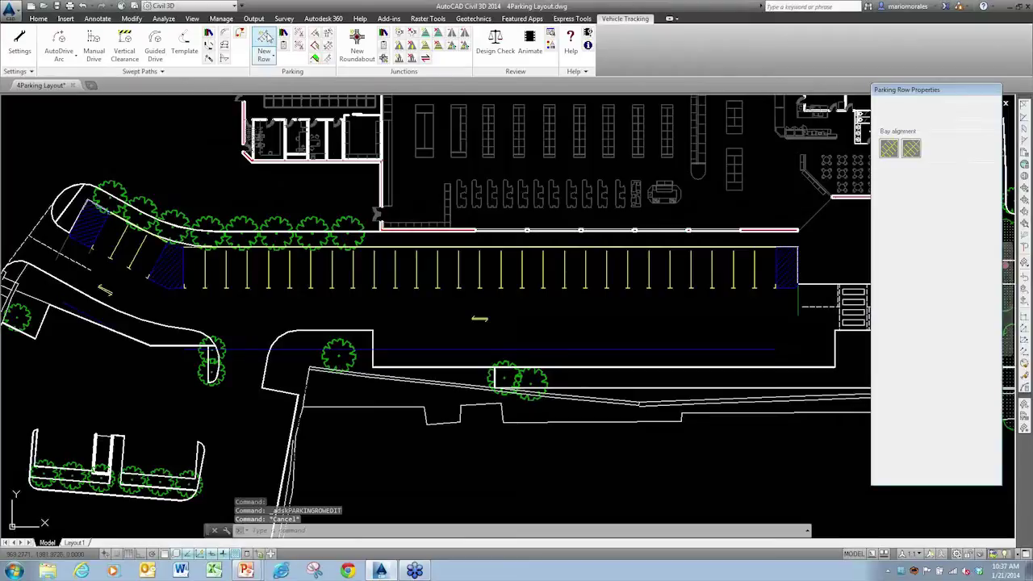
right_click(411, 330, "shift")
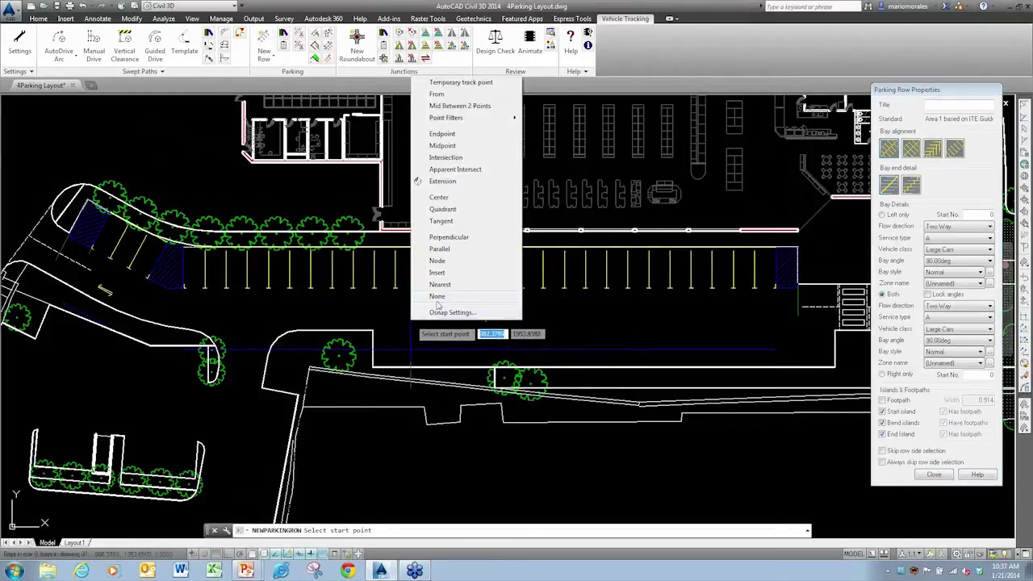
left_click(442, 134)
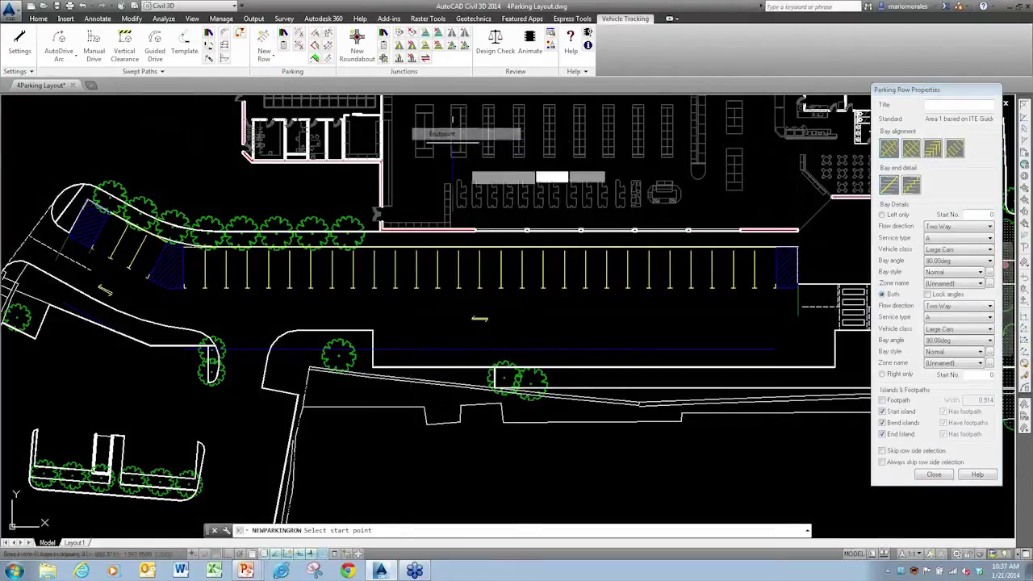
left_click(373, 367)
right_click(691, 356, "shift")
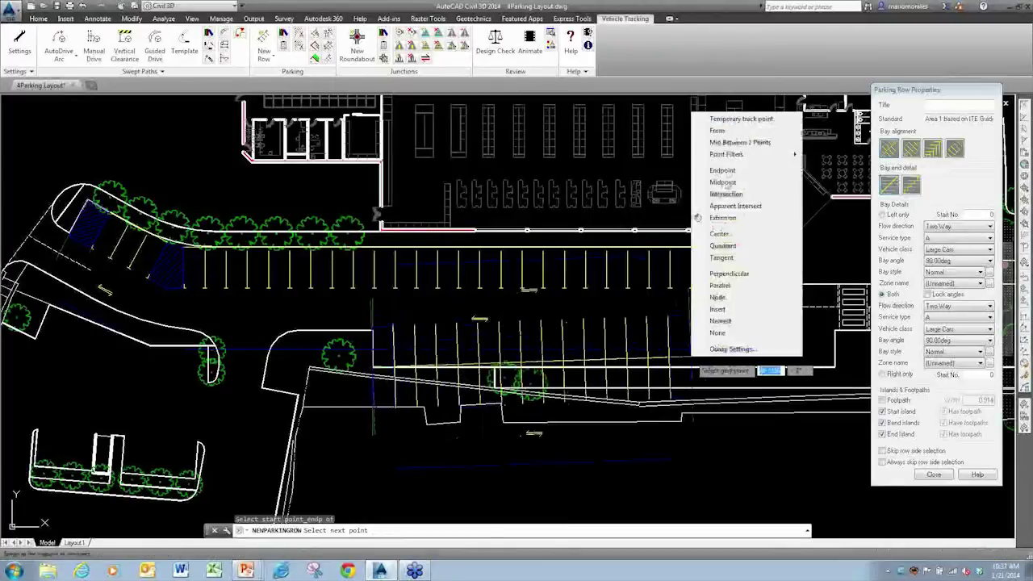
left_click(726, 173)
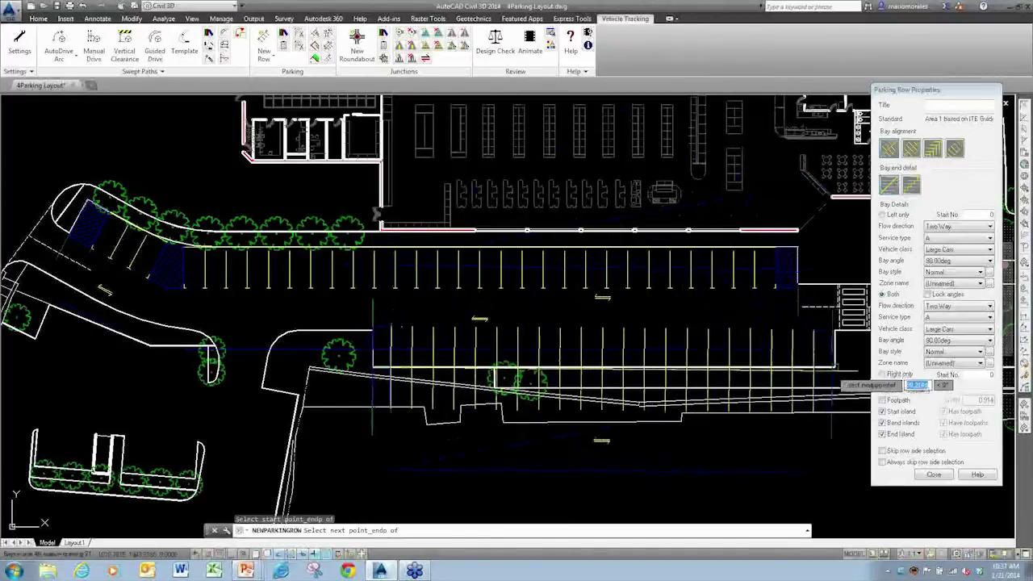
left_click(838, 371)
key("Return")
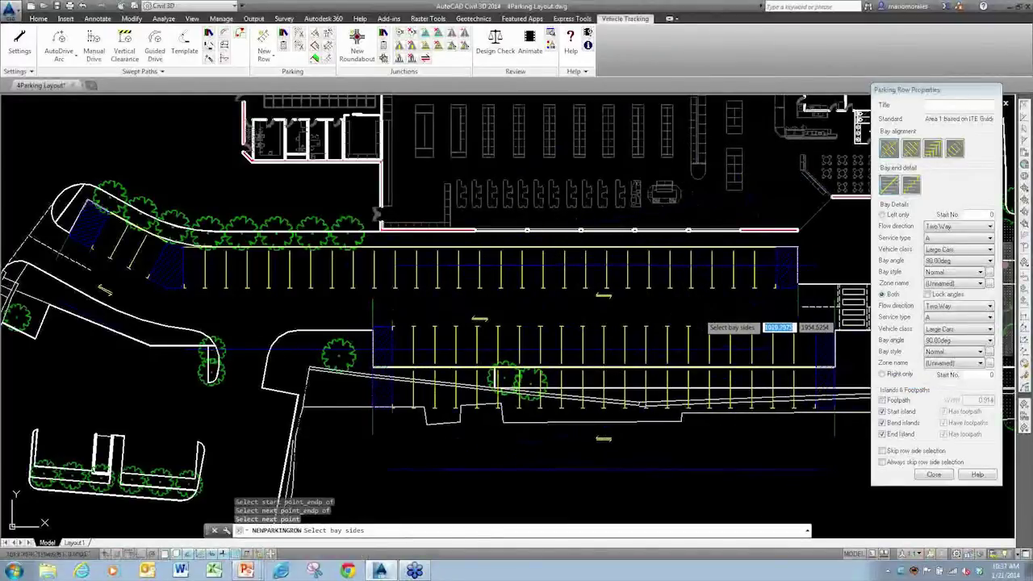
left_click(713, 349)
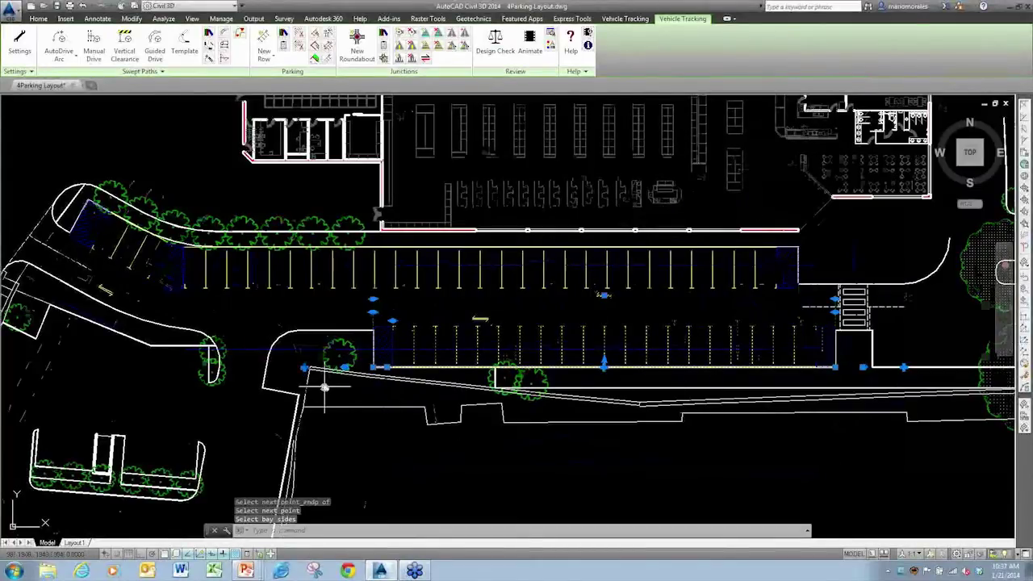
scroll(322, 380, "down", 3)
scroll(357, 300, "up", 3)
key("Escape")
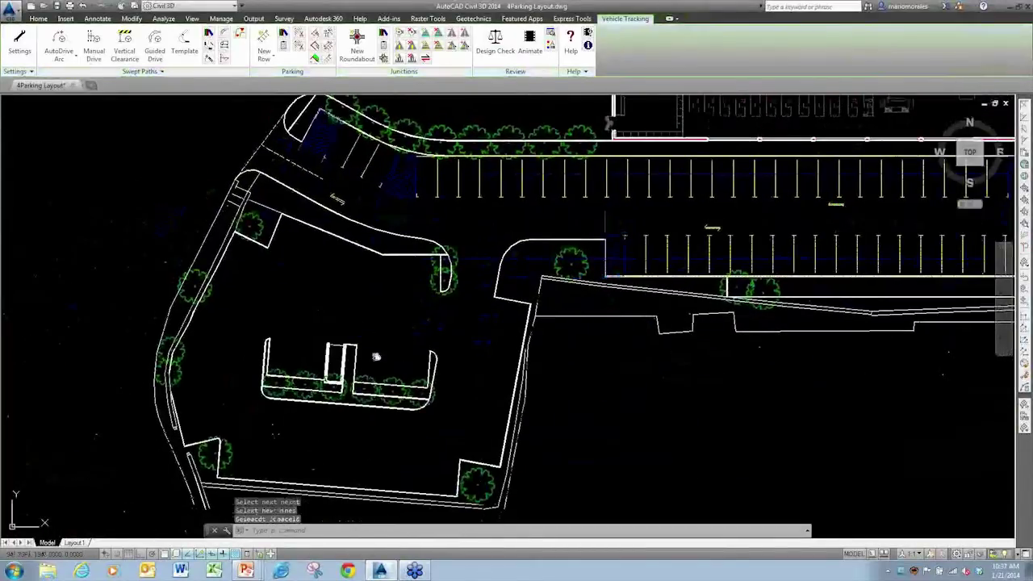
Accept 1 drawing unit as 1 metre and create a parking row along the southwestern lot's western edge, ending at the curb corner by the northern tree
scroll(419, 331, "up", 2)
scroll(272, 325, "up", 2)
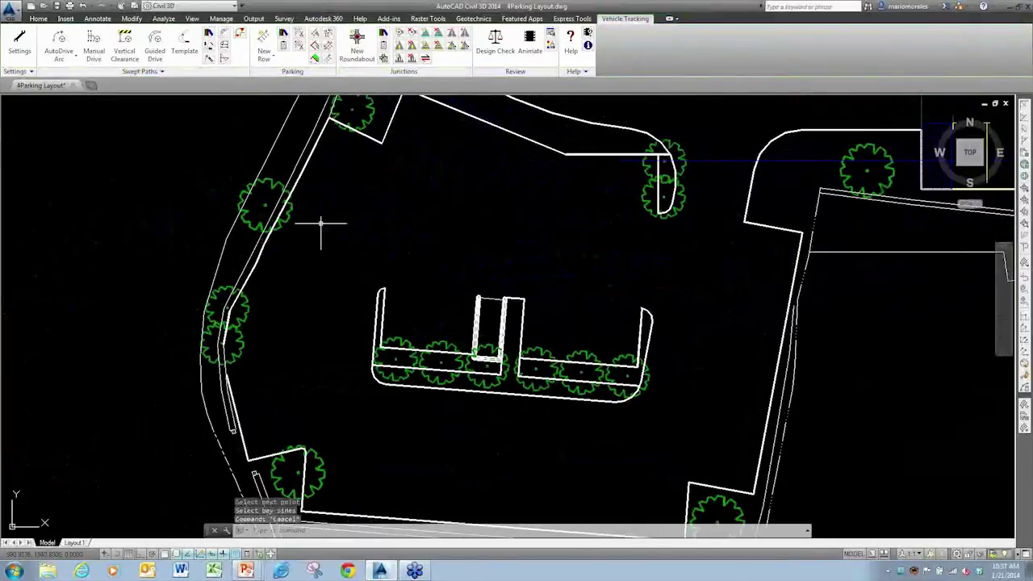
left_click(265, 39)
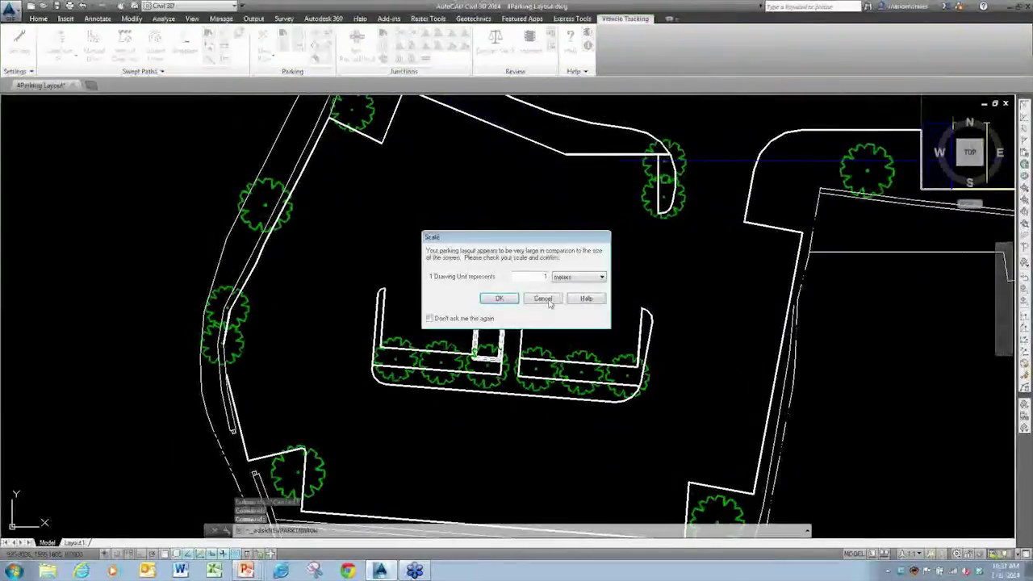
left_click(500, 298)
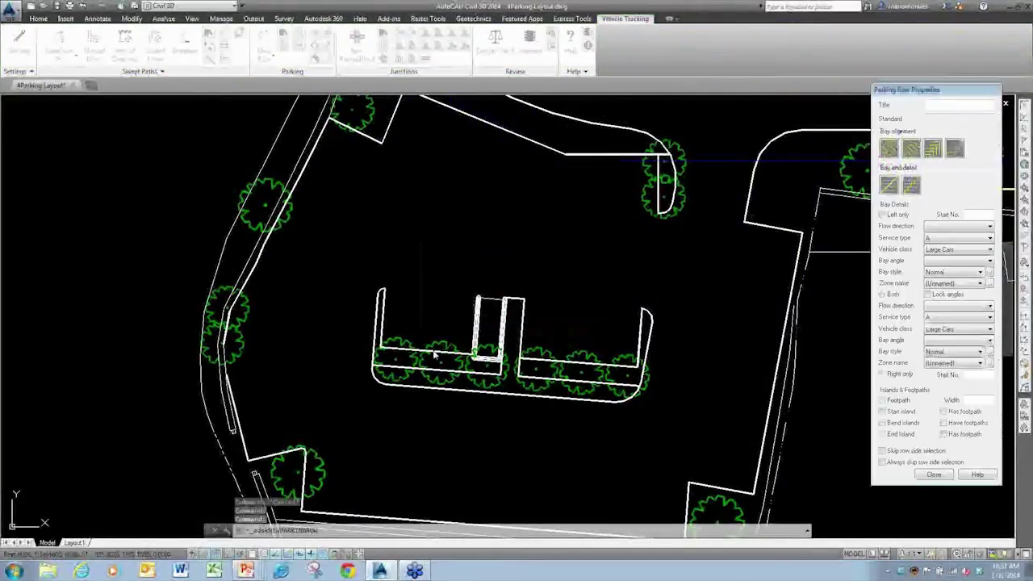
middle_click_drag(292, 371, 275, 325)
right_click(279, 352, "shift")
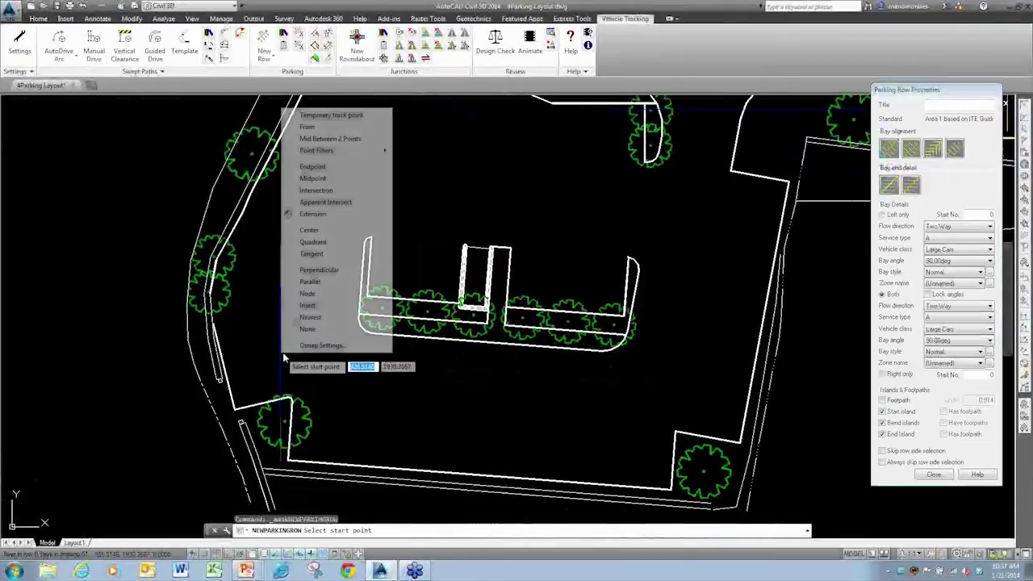
left_click(325, 168)
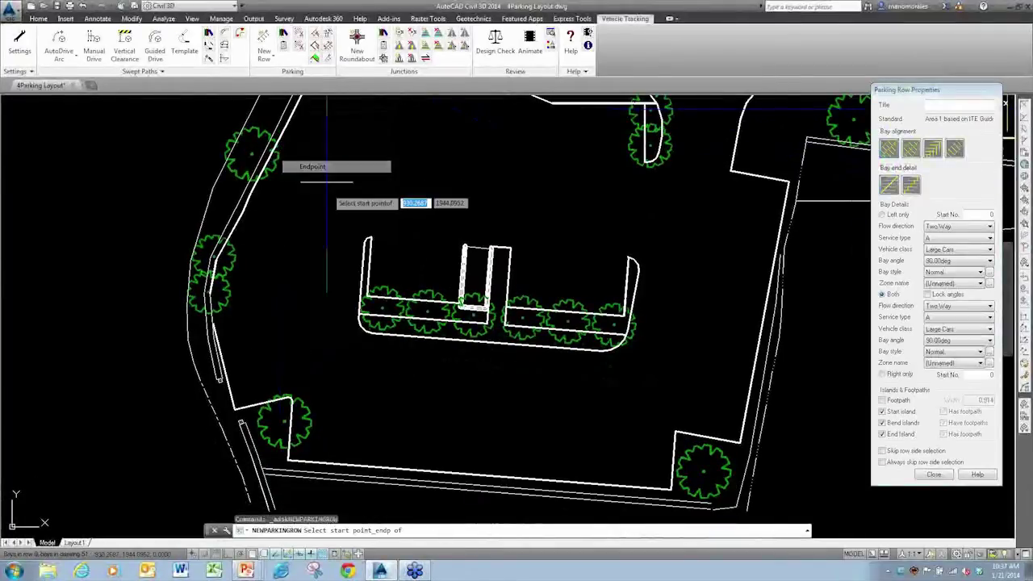
left_click(242, 416)
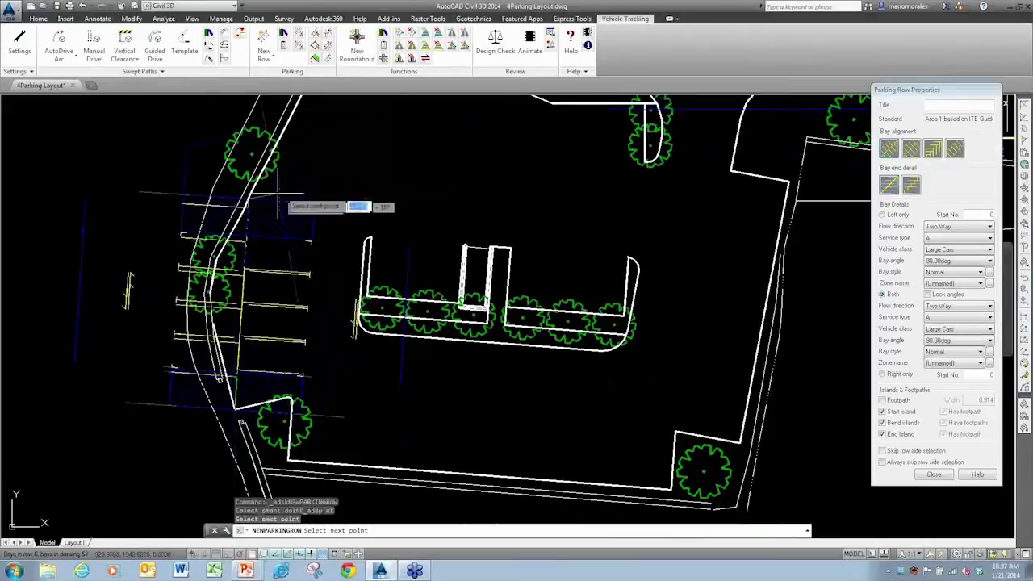
middle_click_drag(293, 184, 257, 259)
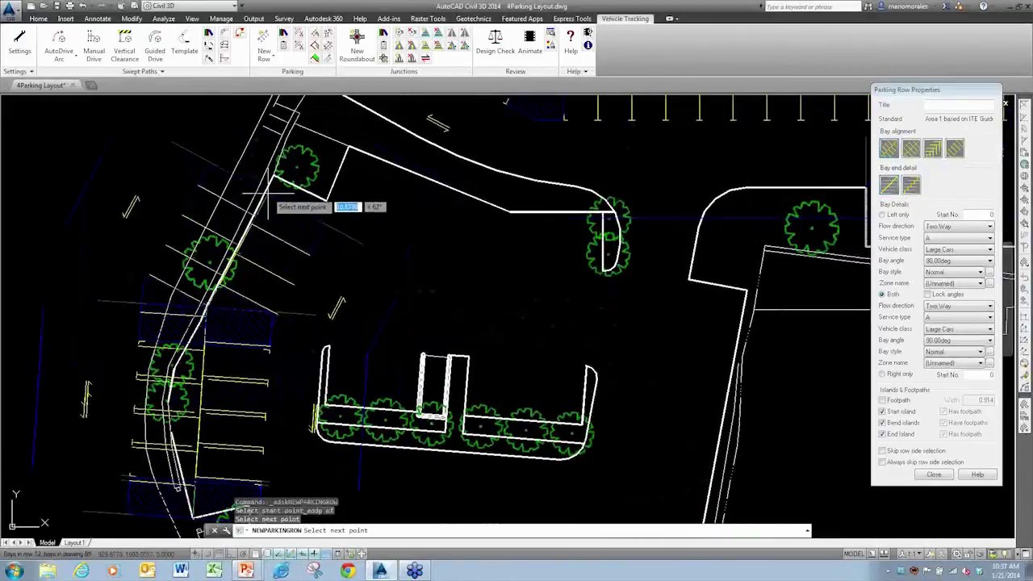
left_click(307, 181)
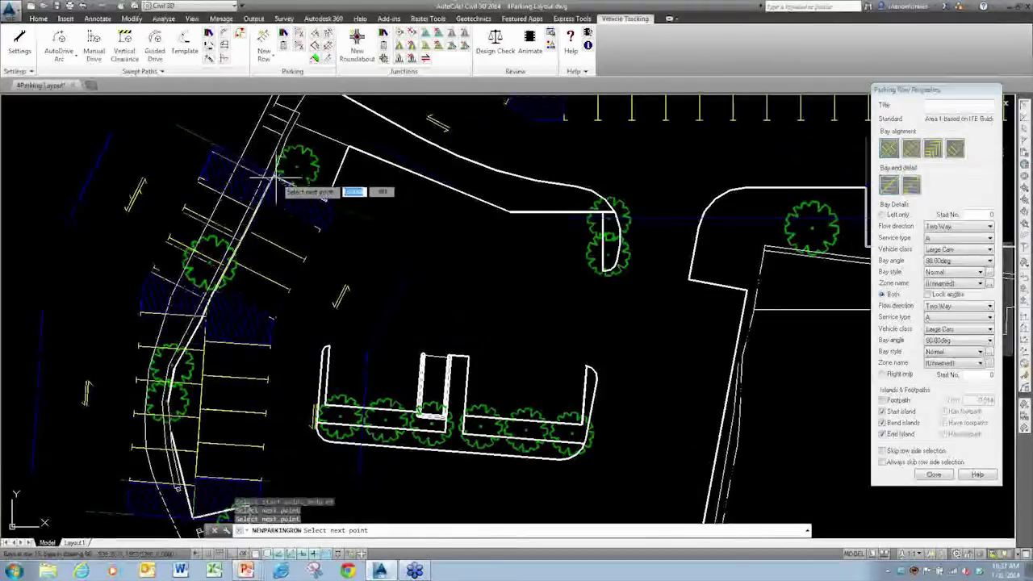
key("Return")
key("Return")
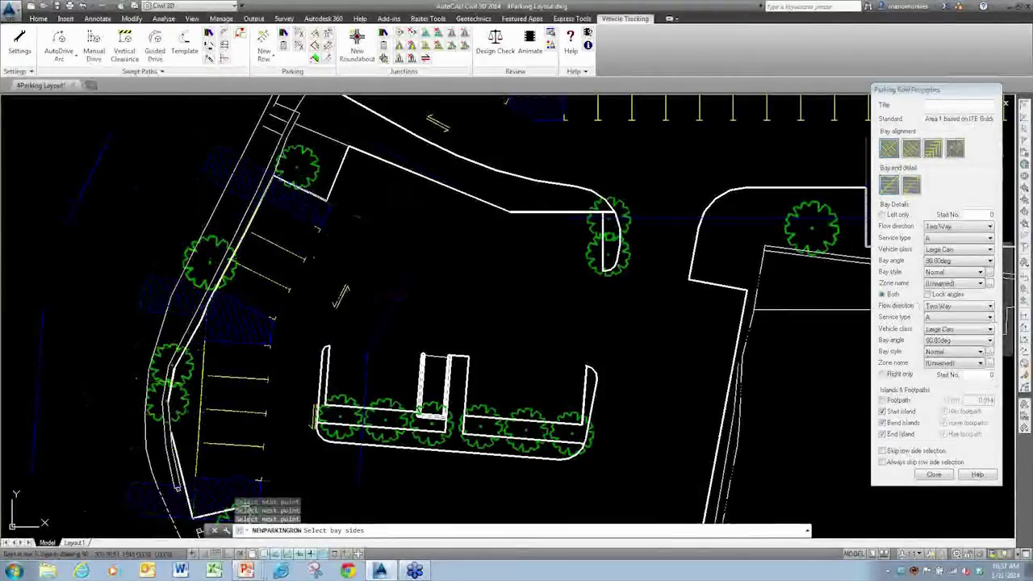
Move the midpoint of the western parking row's lower segment outward so that the row bends along the curb
scroll(254, 345, "up", 3)
left_click(253, 273)
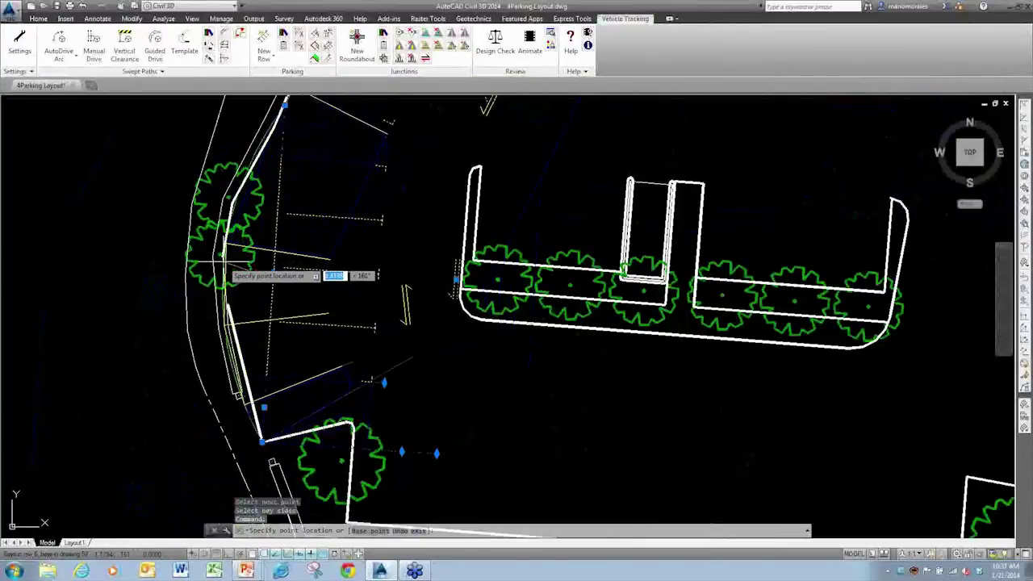
left_click(238, 270)
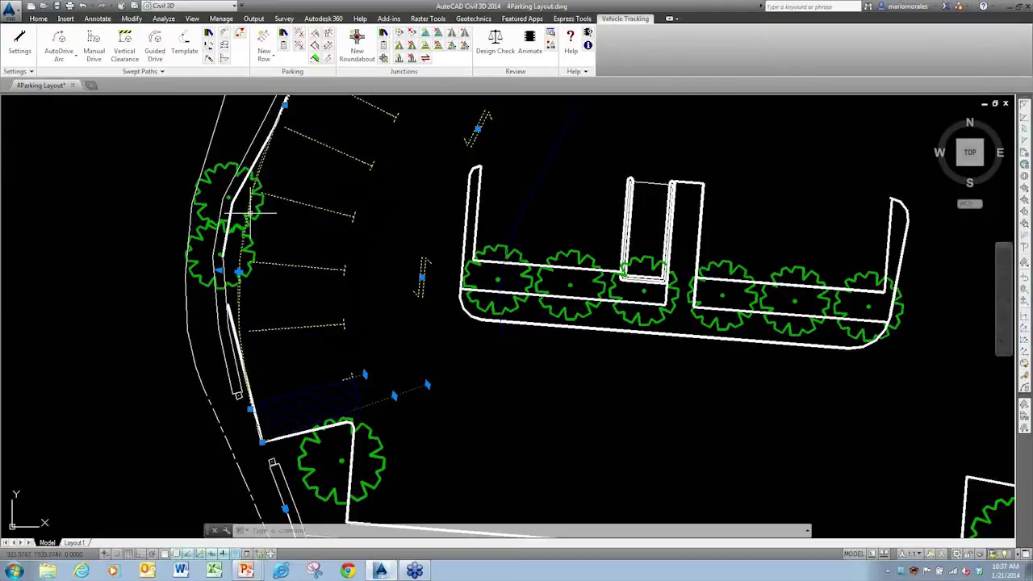
Create a parking row along the southwestern lot's southern curb, between its two corner tree islands, with bays on the north side only
scroll(248, 200, "down", 2)
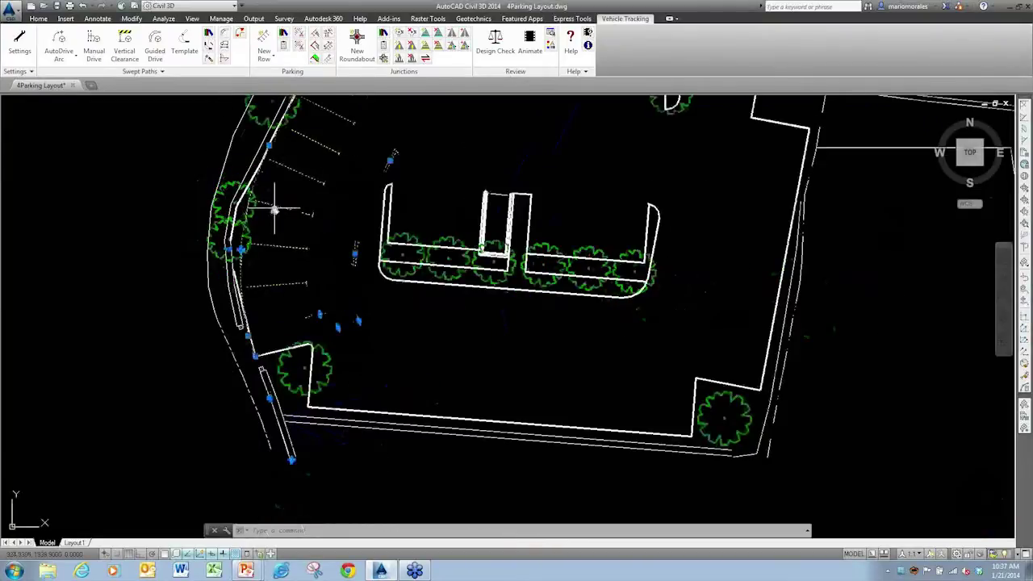
mouse_move(274, 210)
middle_mouse_down()
mouse_move(253, 266)
mouse_move(312, 334)
middle_mouse_up()
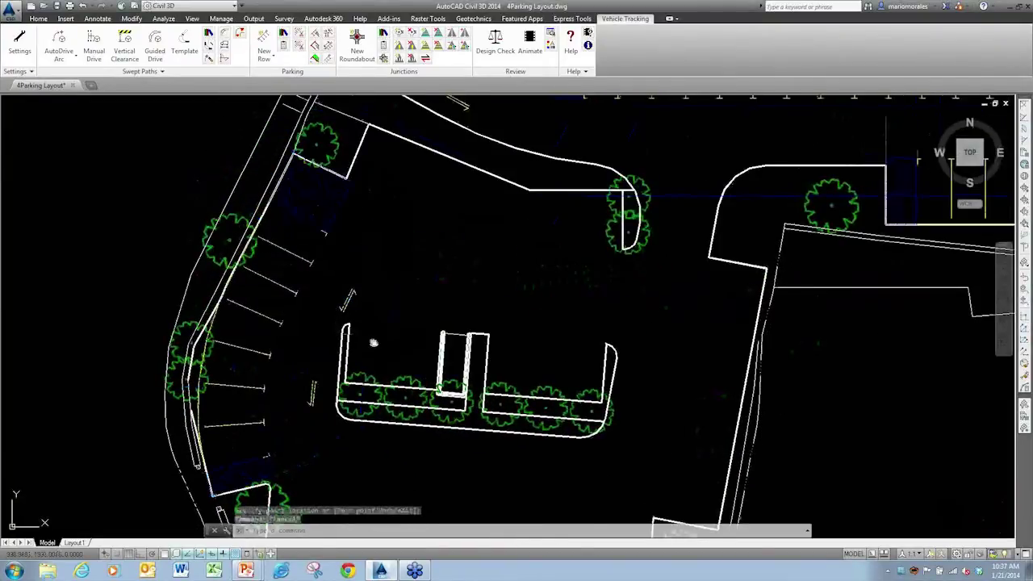
middle_click_drag(374, 343, 335, 282)
scroll(334, 281, "down", 4)
scroll(358, 250, "up", 3)
scroll(362, 247, "down", 1)
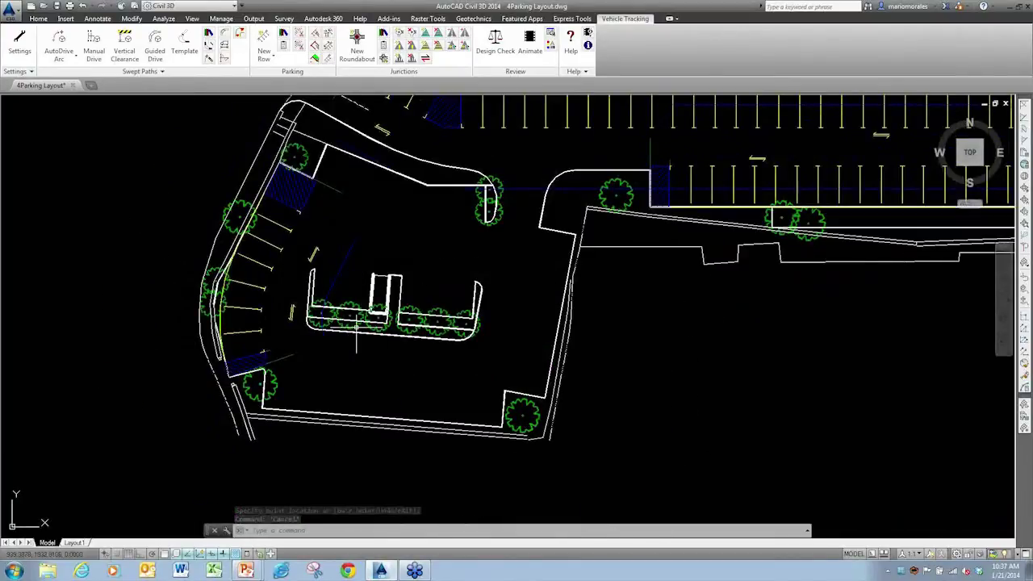
left_click(264, 50)
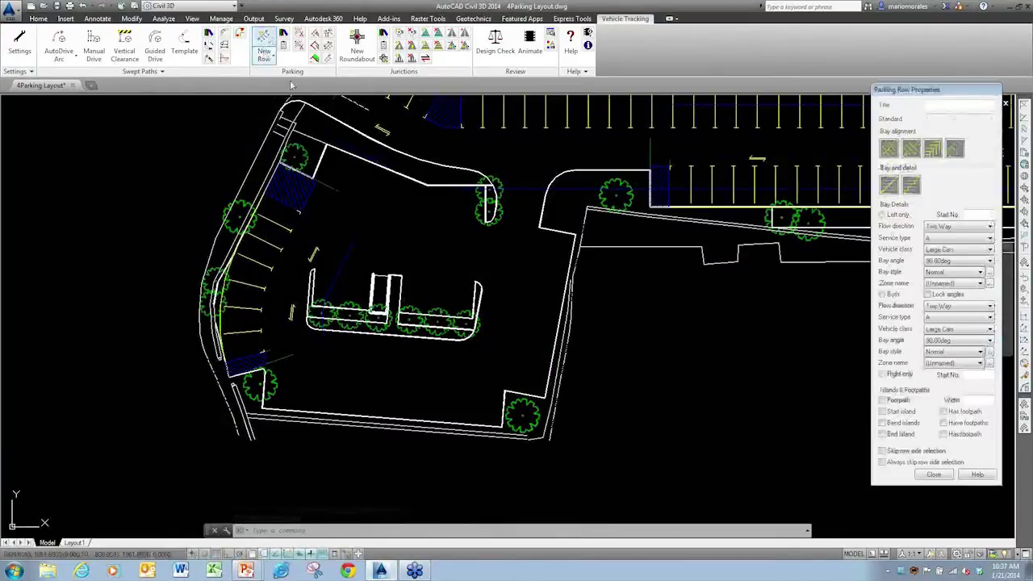
left_click(261, 413)
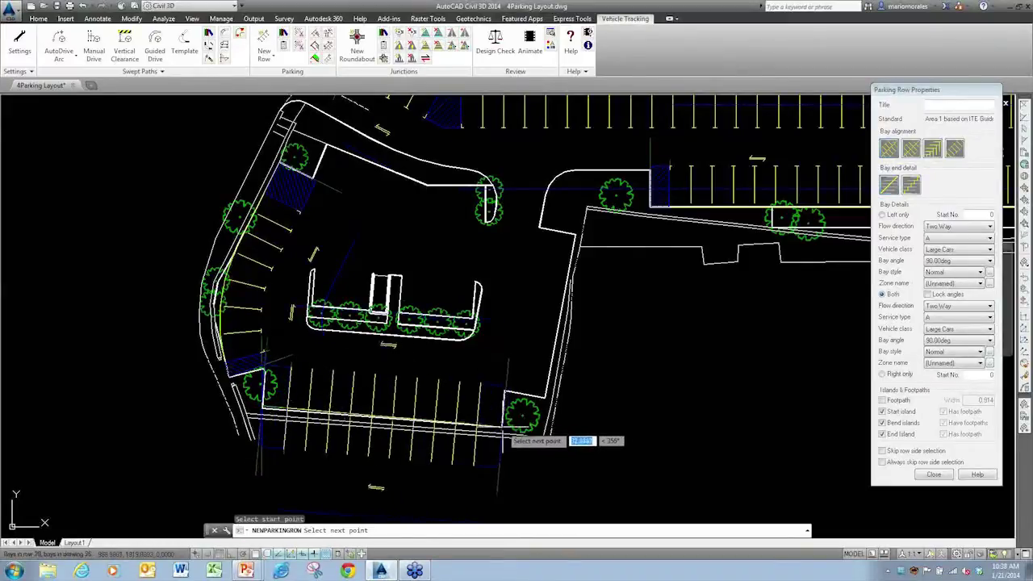
left_click(510, 437)
left_click(379, 376)
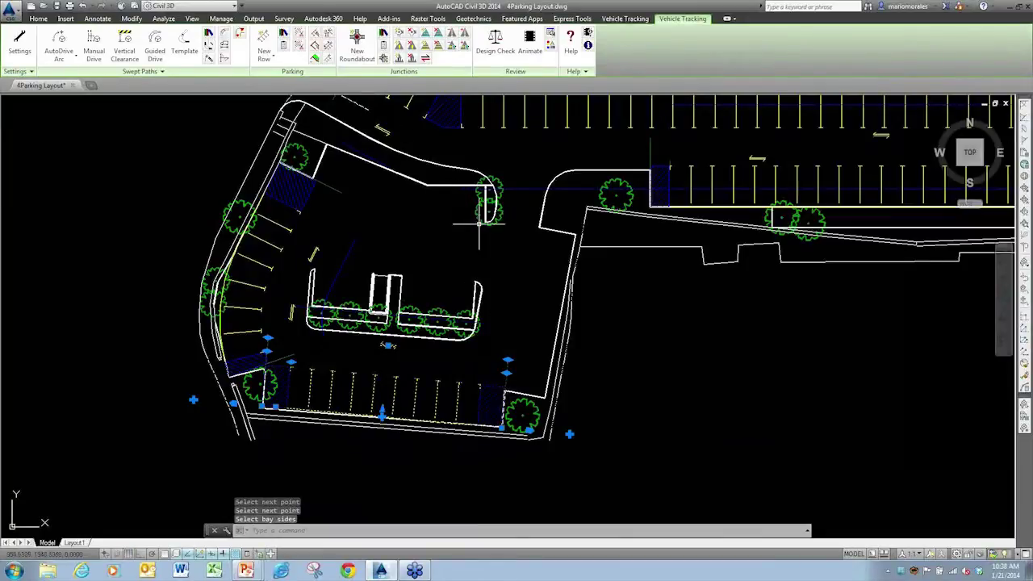
Create a parking row along the southwestern lot's eastern curb, from the southeastern tree island up to the northern curb corner, with bays facing west
key("Return")
left_click(549, 395)
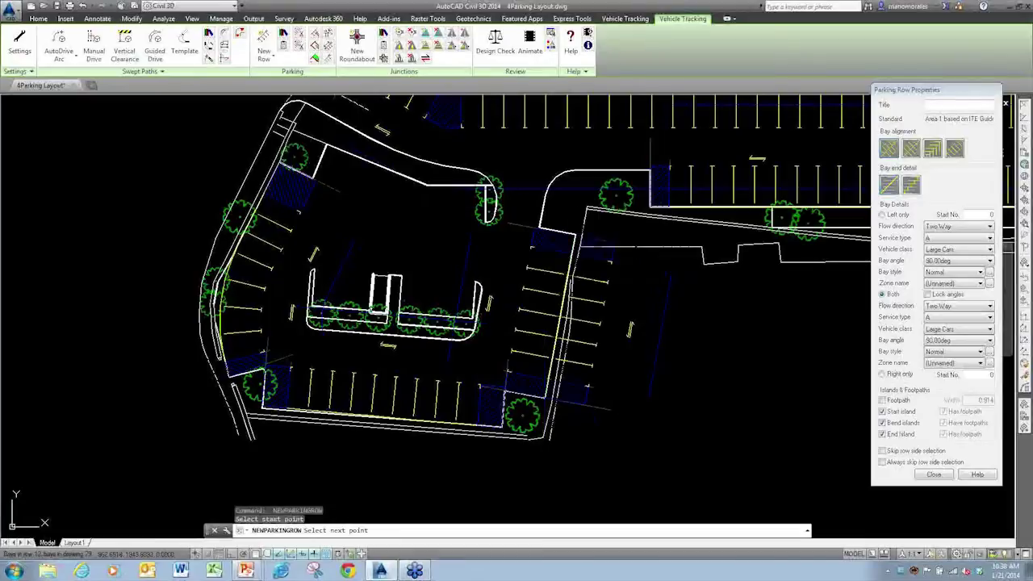
left_click(574, 237)
key("Return")
left_click(516, 266)
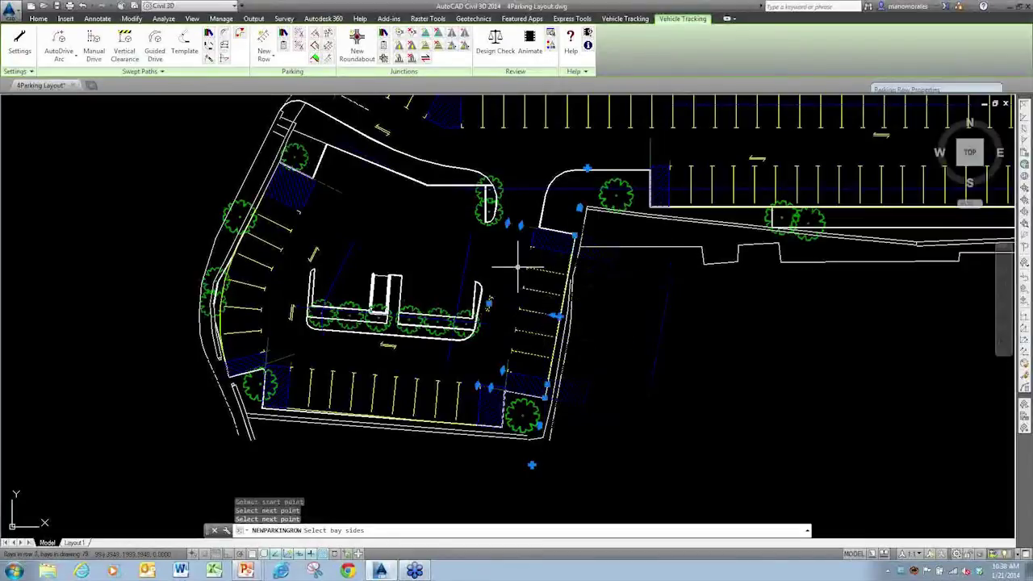
Create a parking row along the lot's northern curb, bending at the curb angle and ending at the small tree island, with bays facing south
key("Return")
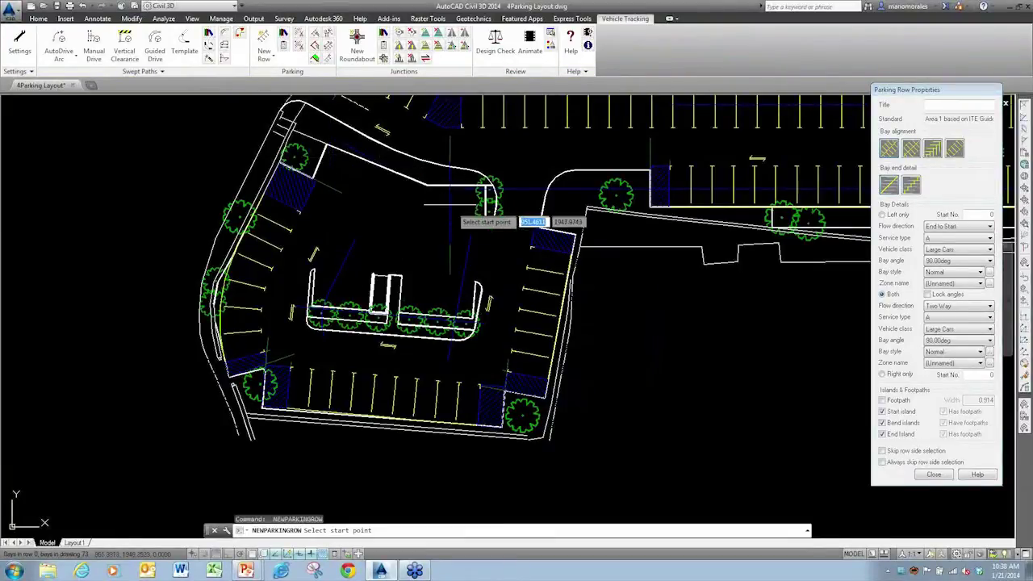
left_click(326, 150)
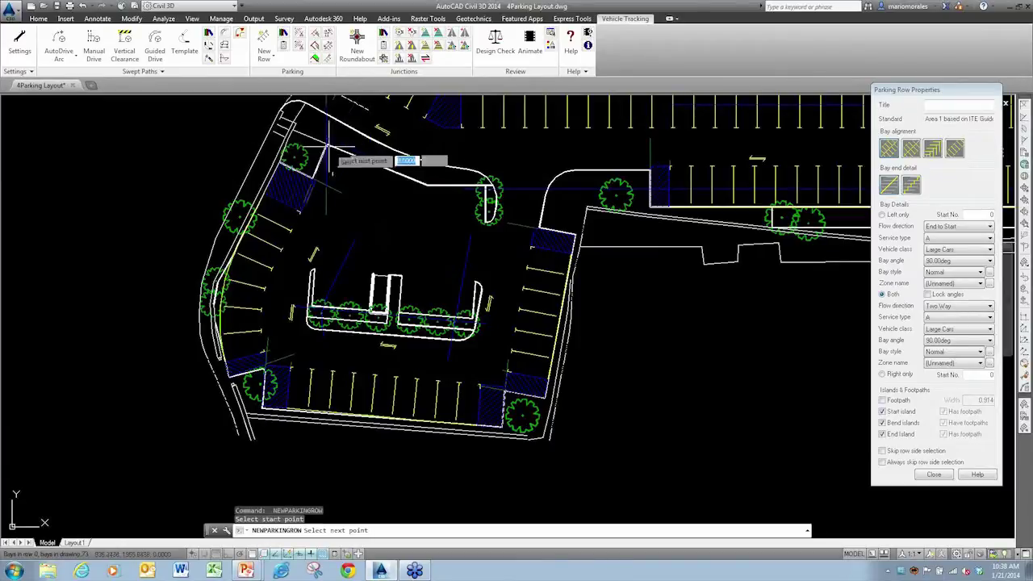
left_click(426, 187)
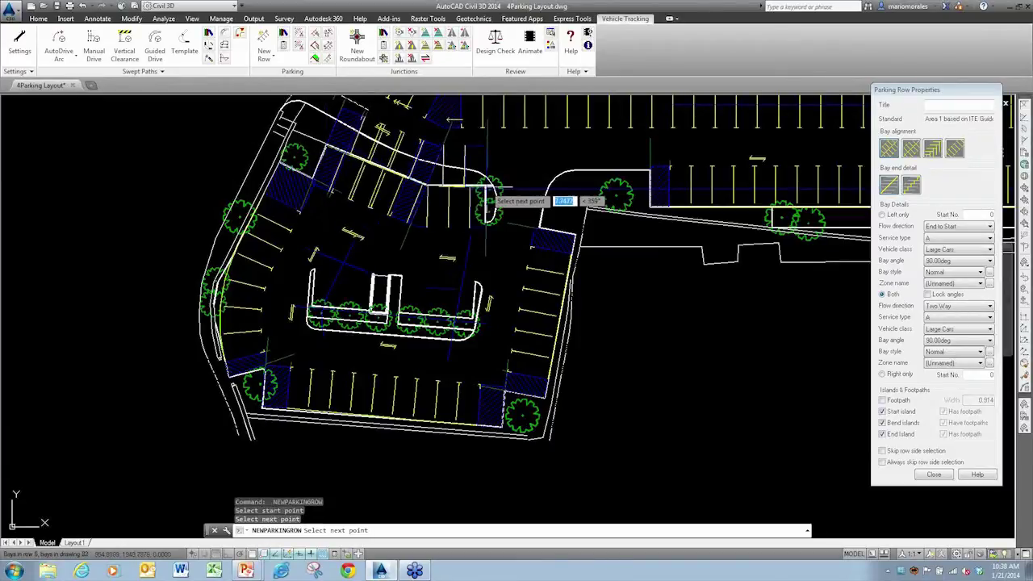
key("Return")
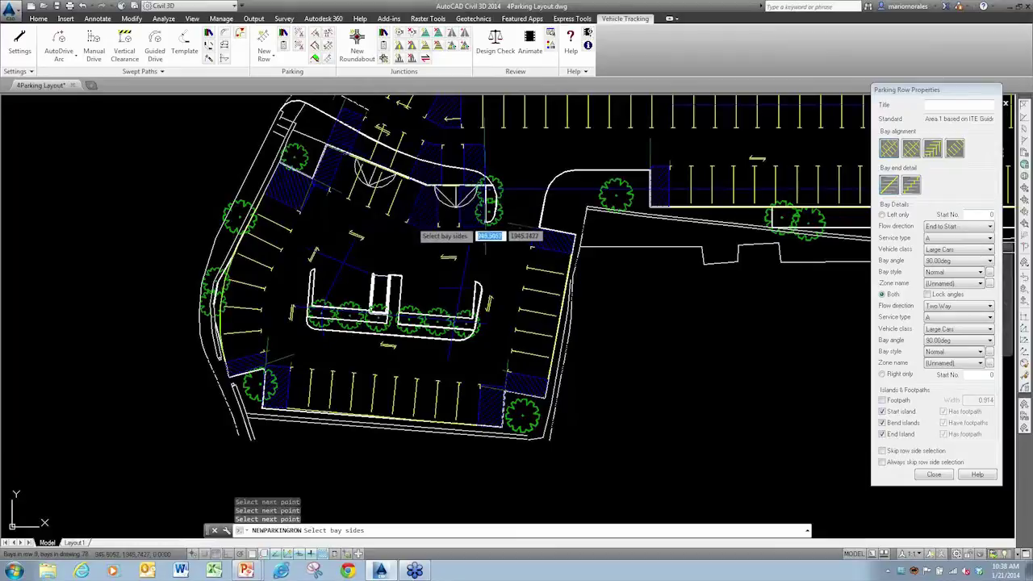
left_click(412, 223)
scroll(383, 279, "up", 4)
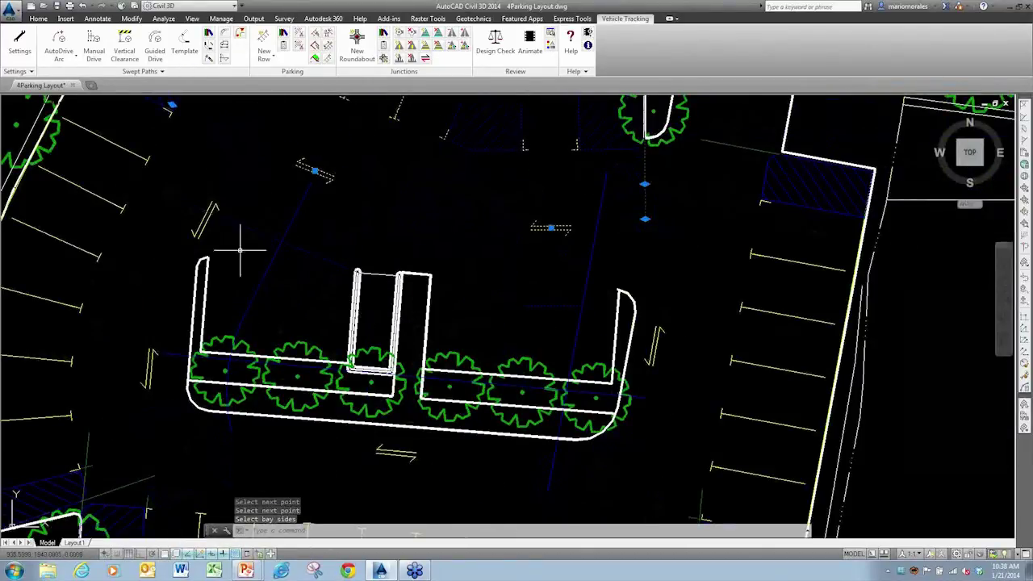
Accept 1 drawing unit as 1 metre and create a parking row along the central island's western recess, with bays on the north side
left_click(263, 40)
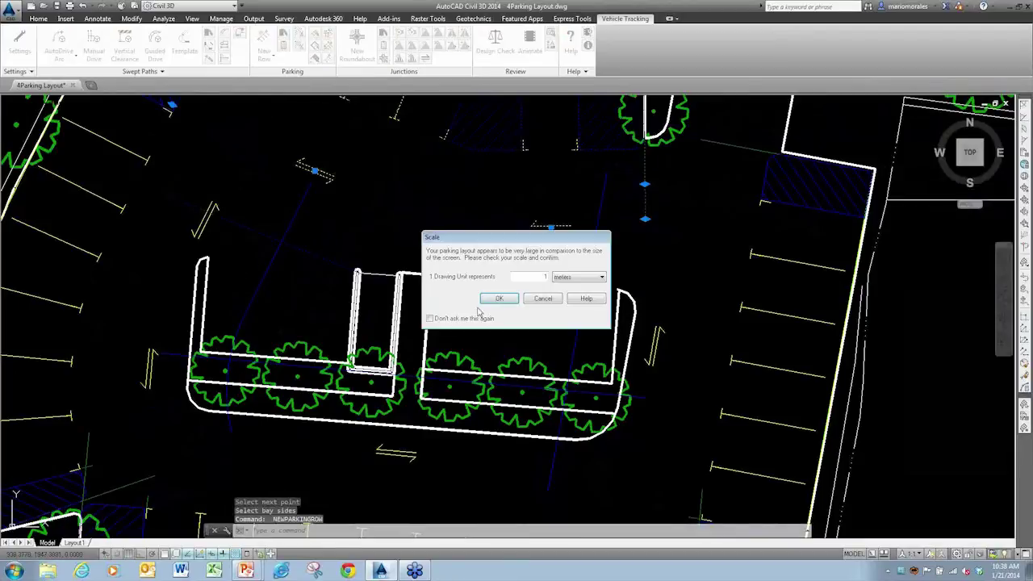
left_click(498, 300)
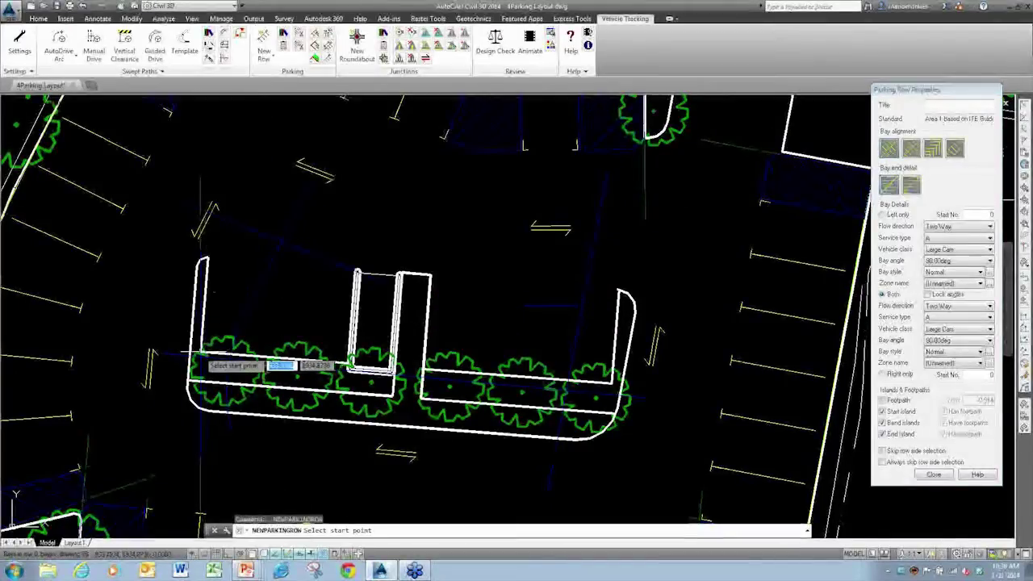
left_click(196, 353)
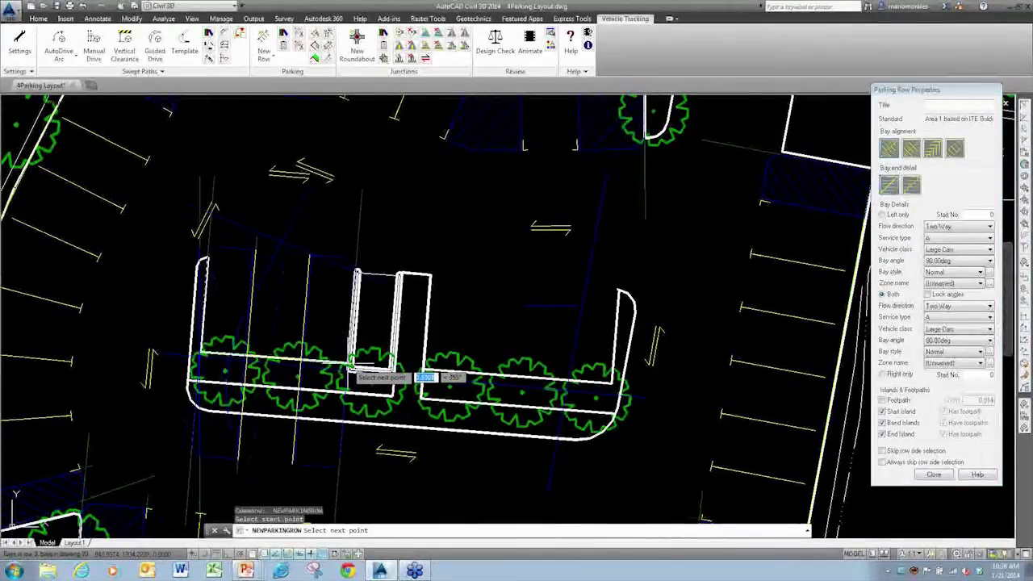
left_click(353, 370)
key("Return")
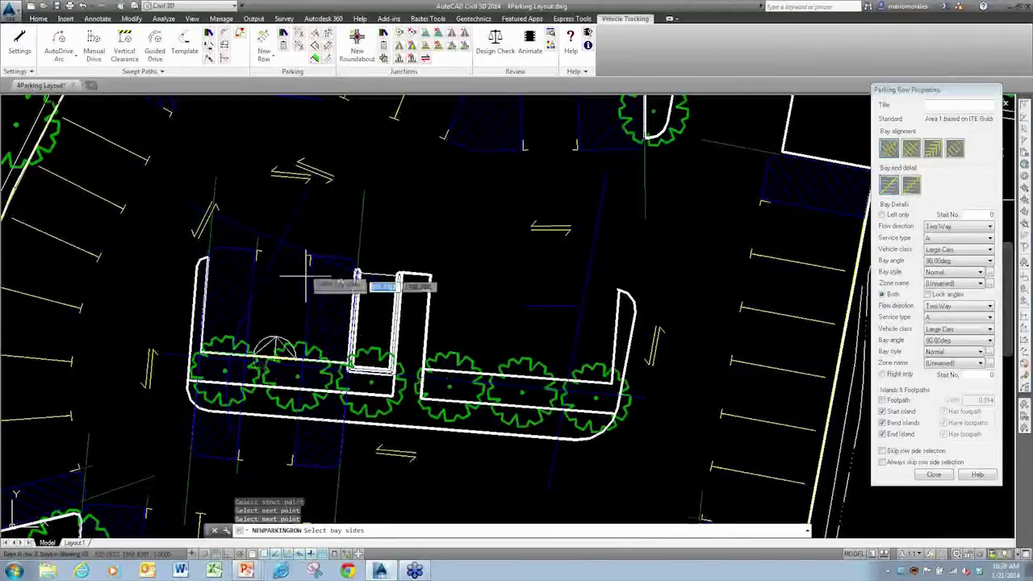
left_click(313, 226)
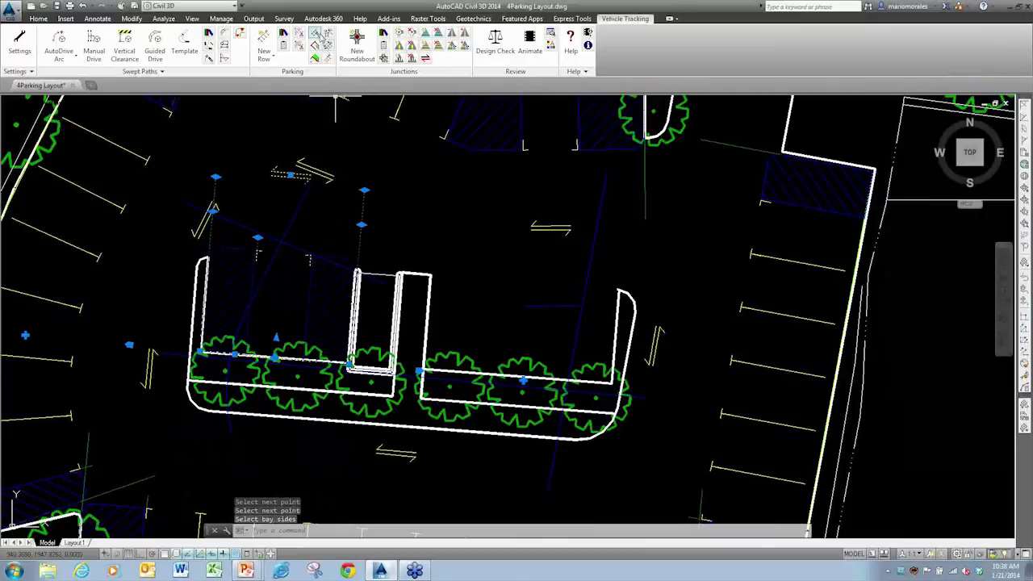
Turn off the start island and end island for the parking row in the central island's western recess
double_click(315, 280)
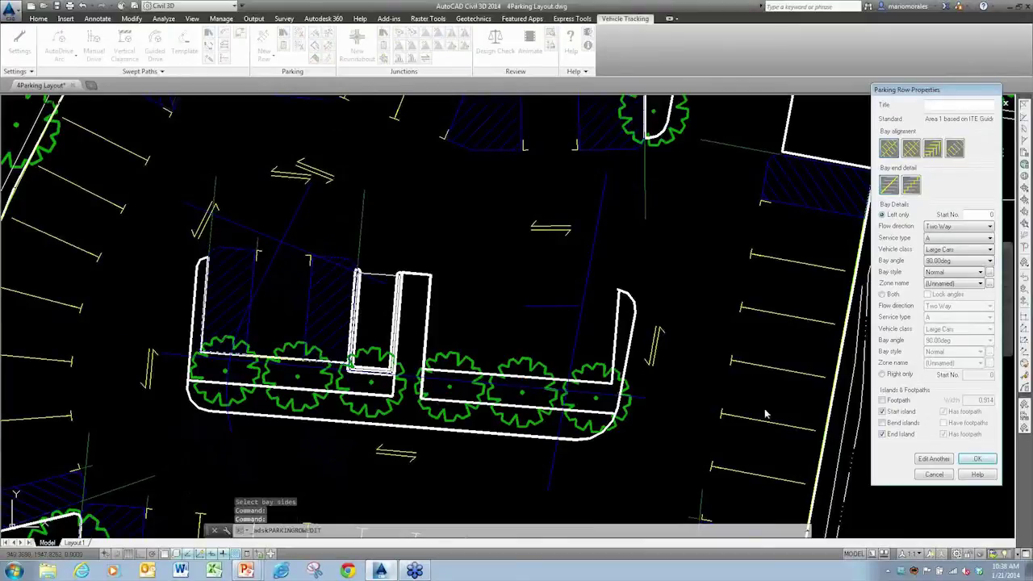
left_click(882, 412)
left_click(882, 434)
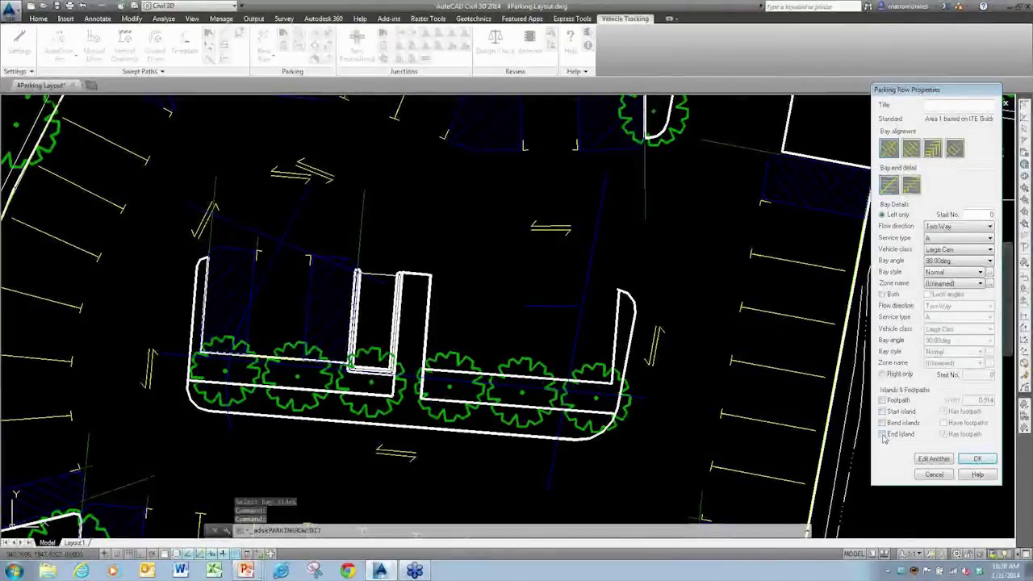
left_click(962, 458)
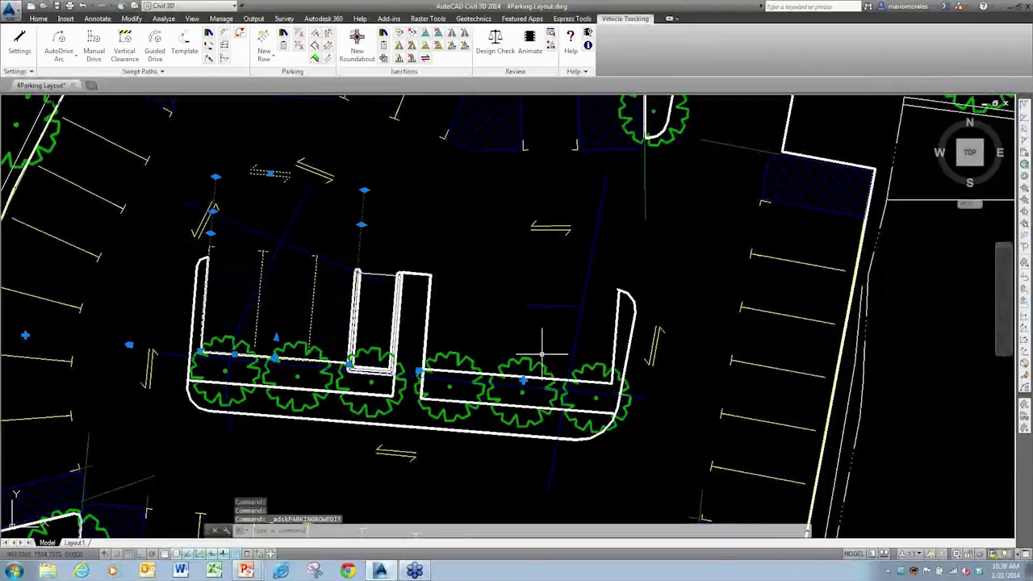
key("Escape")
scroll(379, 279, "down", 3)
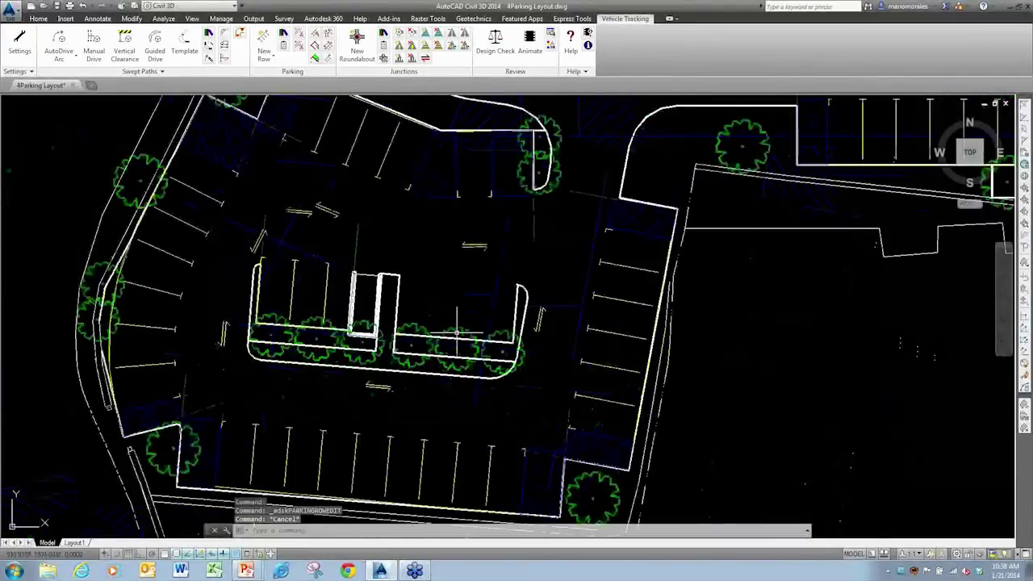
scroll(454, 347, "down", 1)
scroll(432, 325, "down", 2)
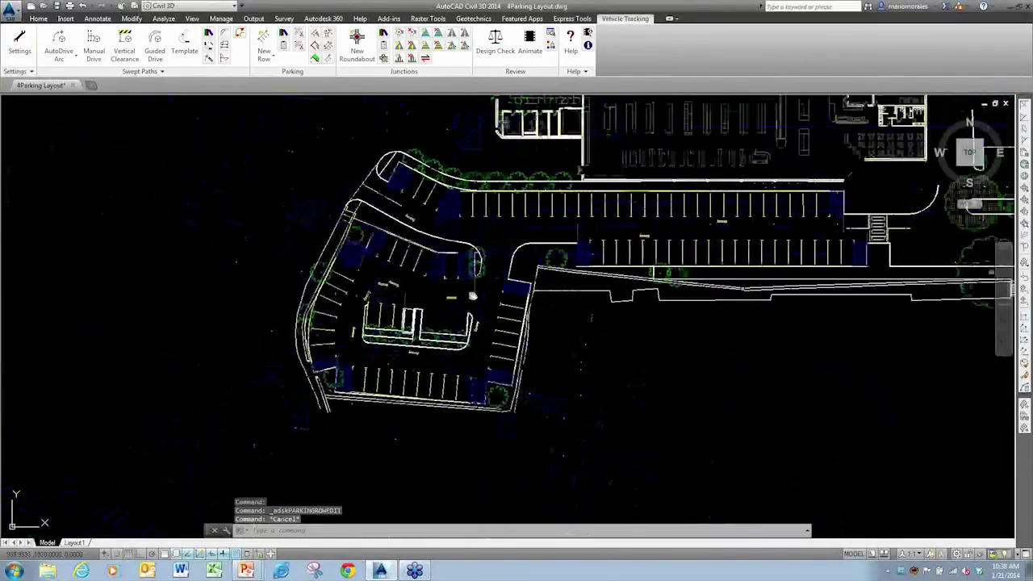
scroll(380, 335, "up", 3)
middle_click_drag(374, 327, 323, 308)
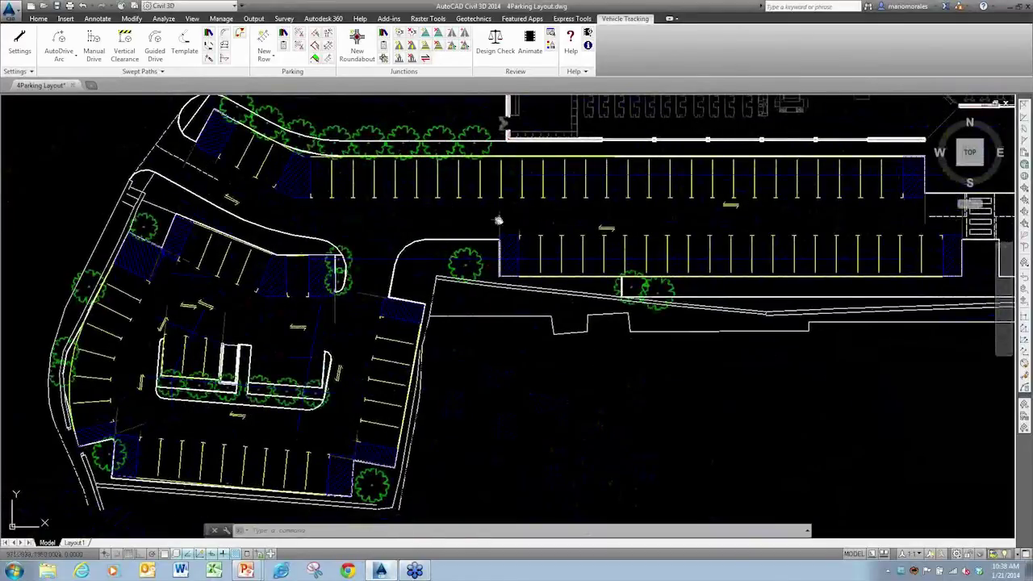
middle_click_drag(498, 219, 416, 250)
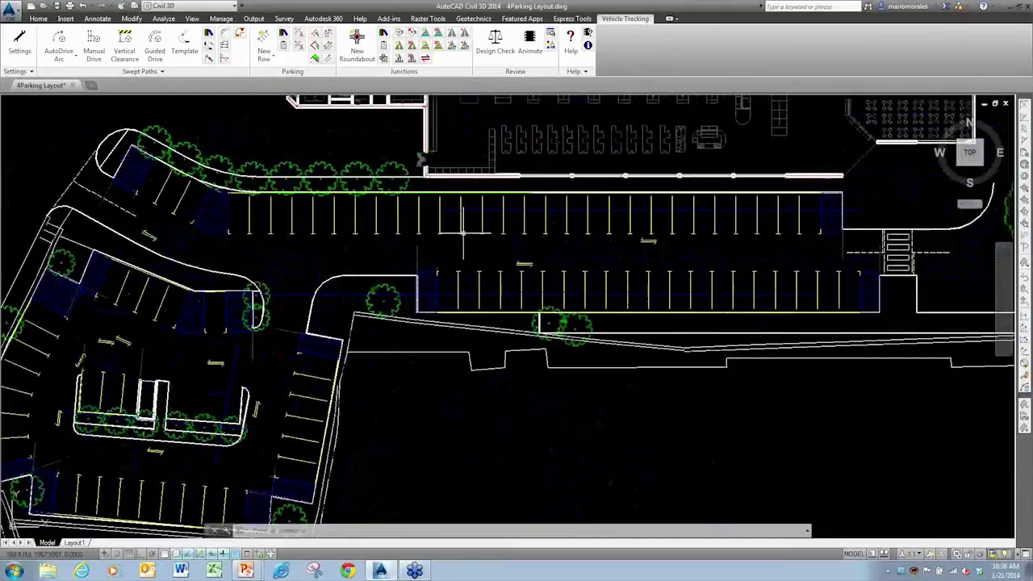